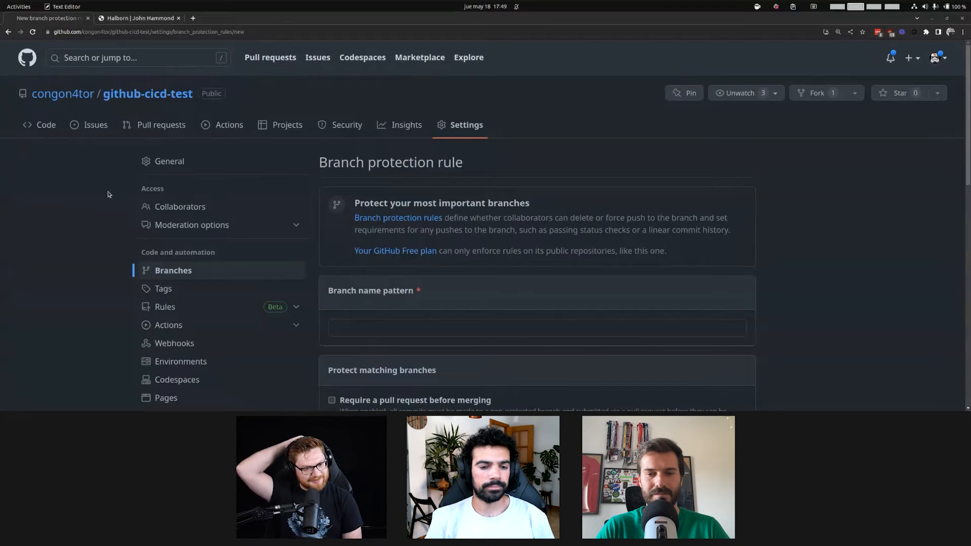
# - Target the protection rule at the main branch and require a pull request before merging
pyautogui.click(377, 331)
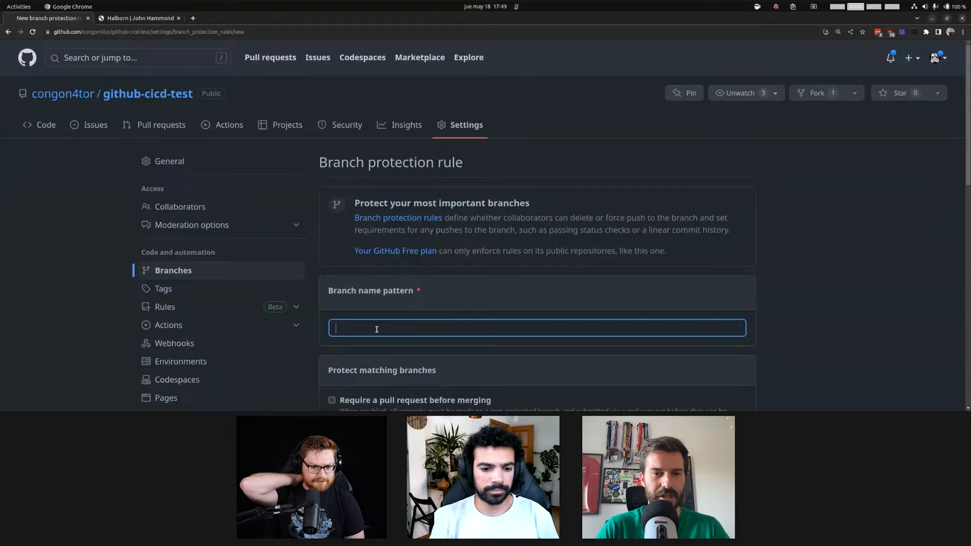
pyautogui.hotkey('ctrl', '+')
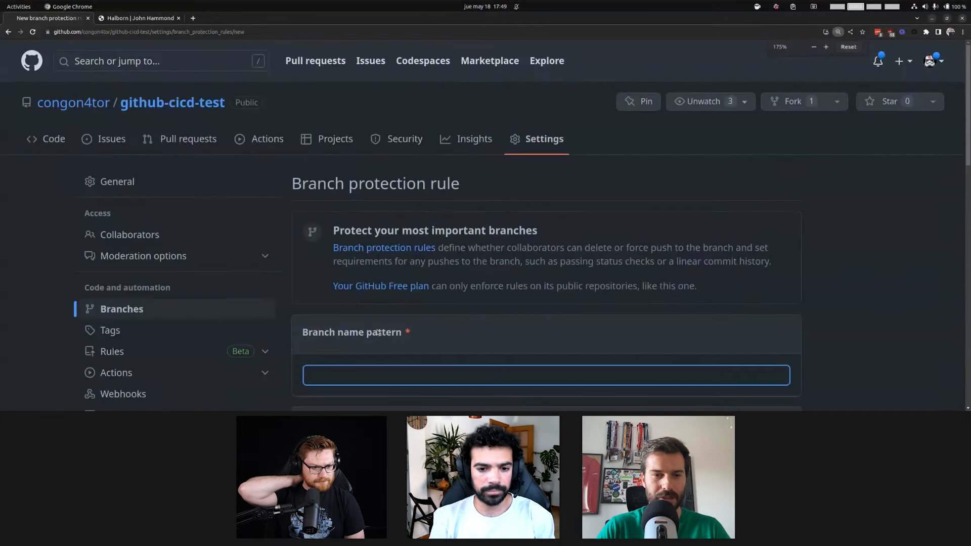
pyautogui.scroll(-3, 548, 209)
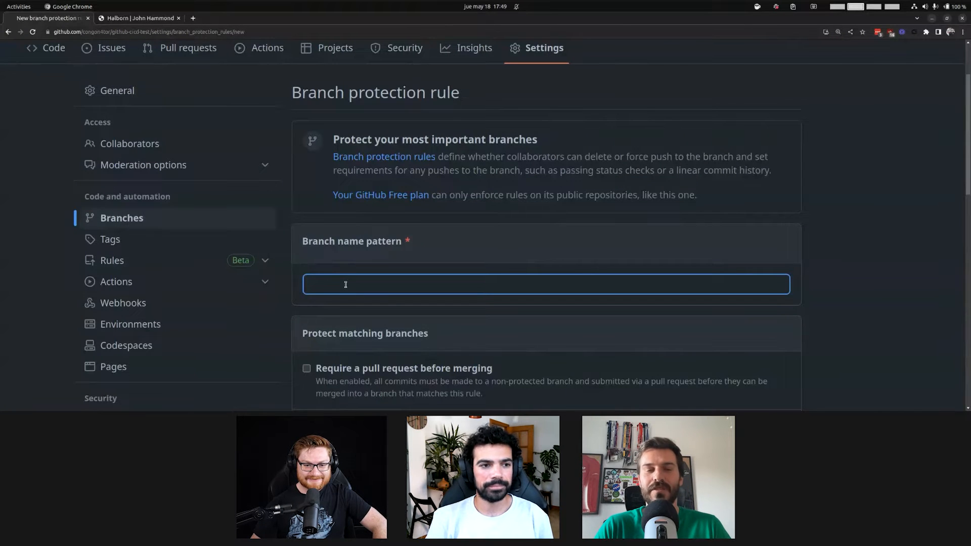
pyautogui.scroll(1, 345, 285)
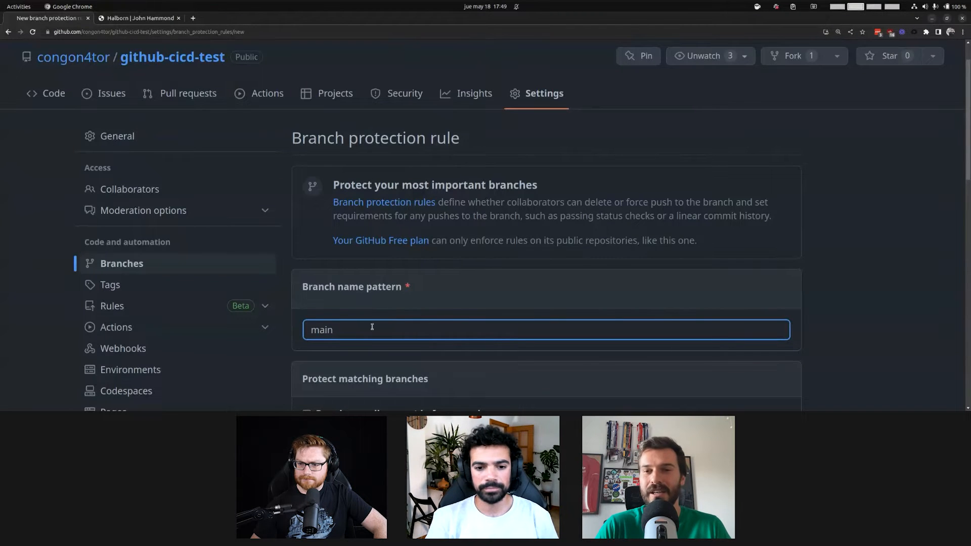
pyautogui.scroll(-3, 598, 281)
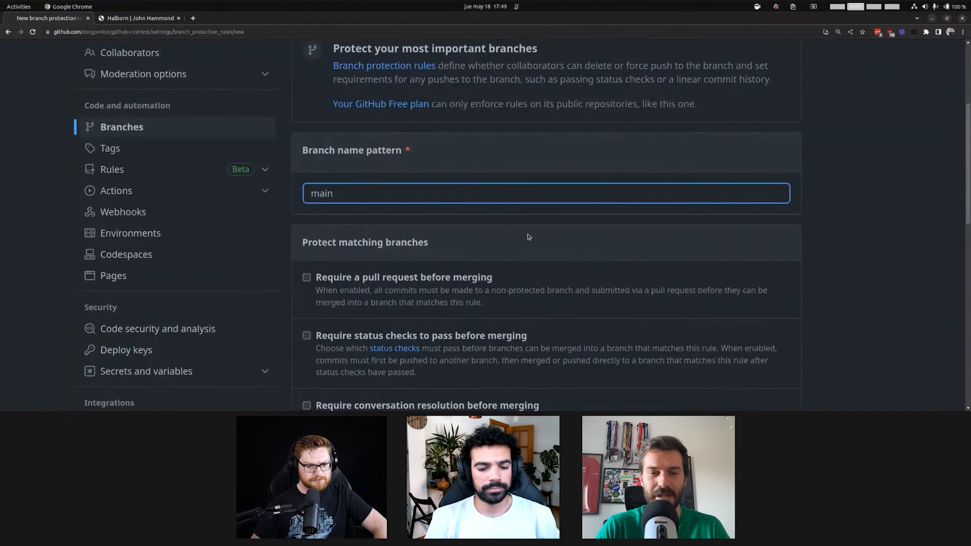
pyautogui.scroll(-1, 527, 234)
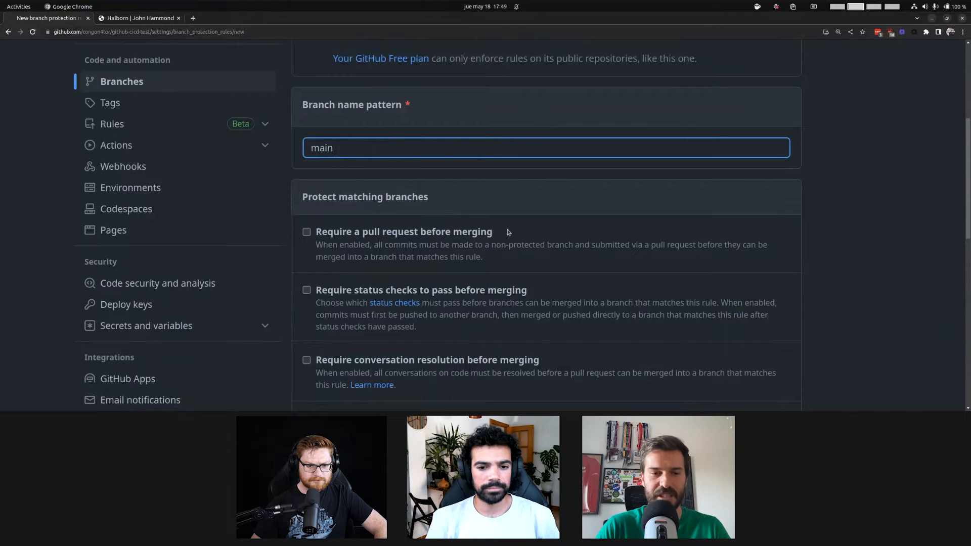
pyautogui.click(439, 233)
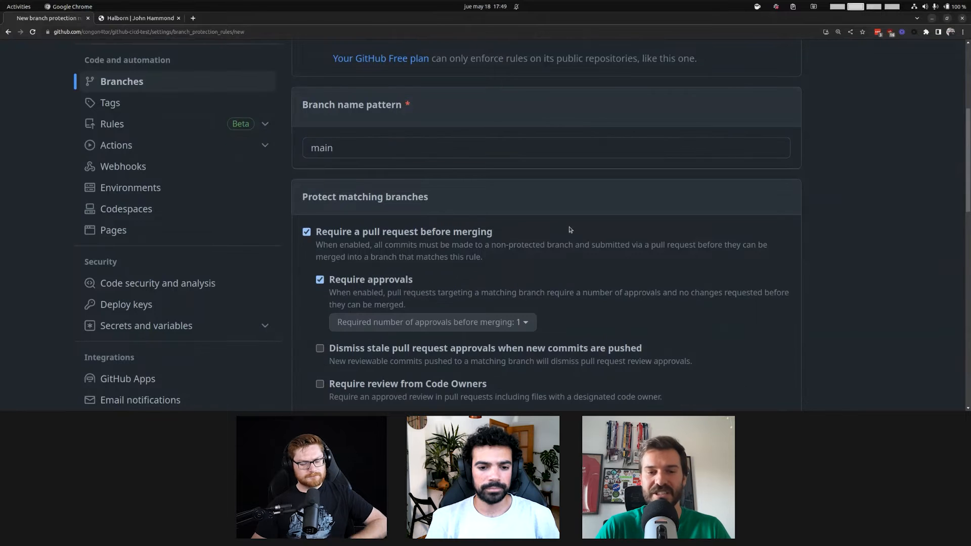
pyautogui.scroll(-3, 570, 230)
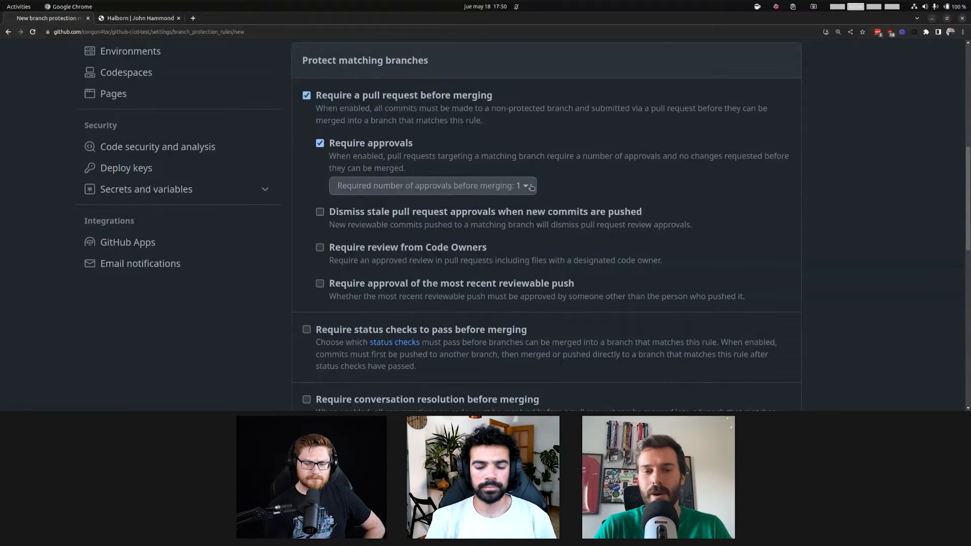
pyautogui.click(532, 188)
pyautogui.click(531, 185)
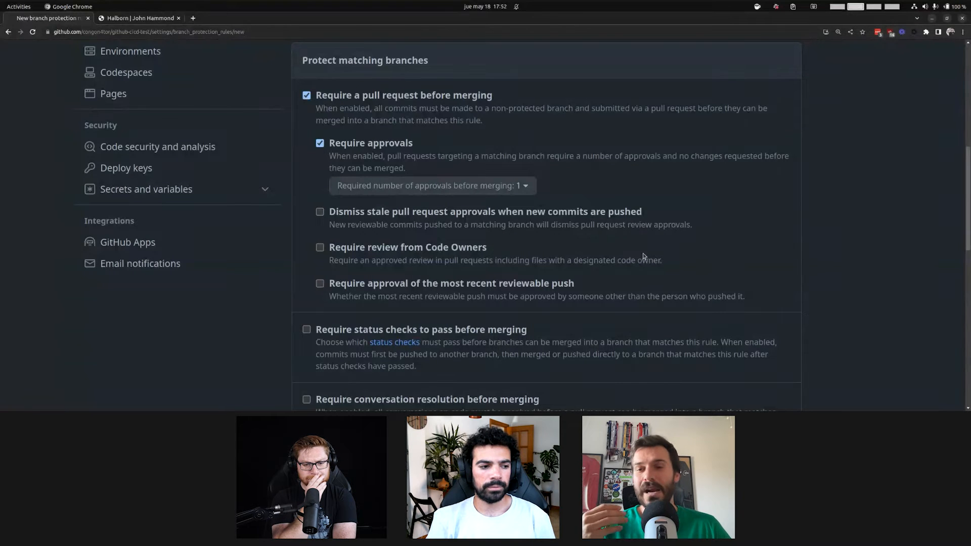
pyautogui.scroll(-1, 642, 252)
pyautogui.scroll(-2, 643, 252)
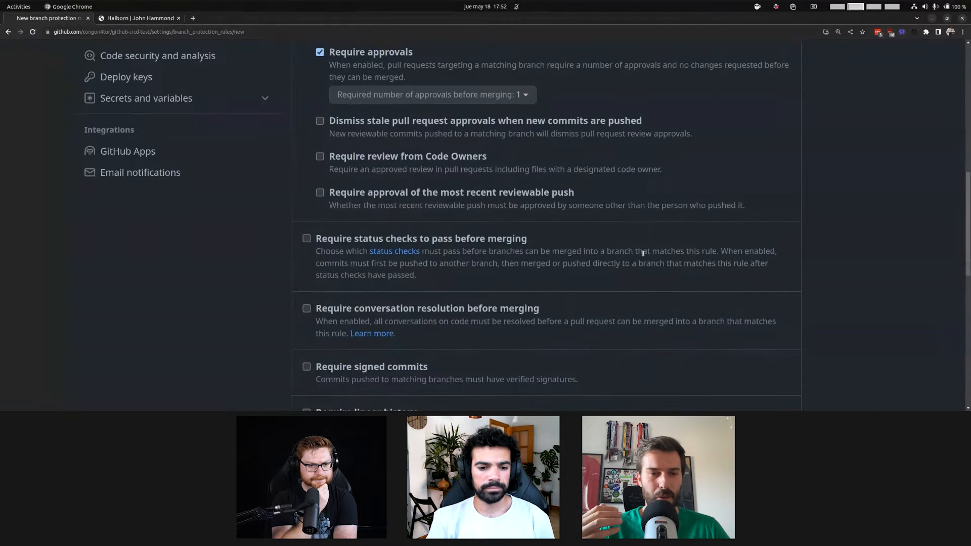
pyautogui.scroll(-3, 642, 253)
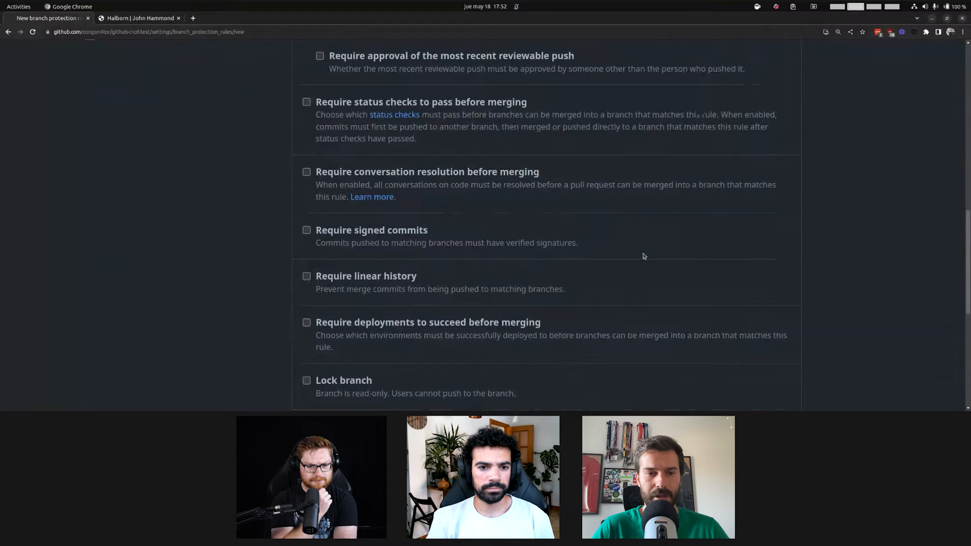
pyautogui.scroll(2, 643, 253)
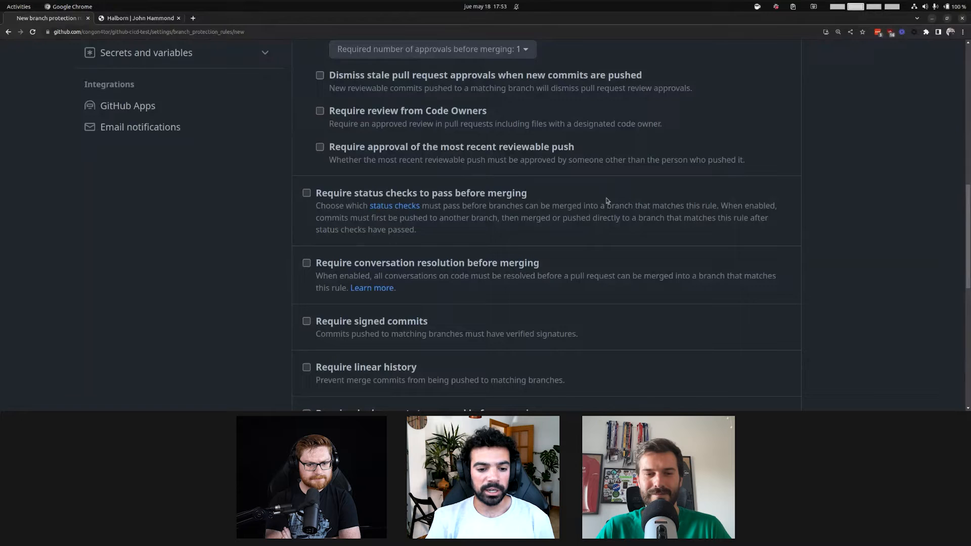
pyautogui.scroll(-5, 606, 201)
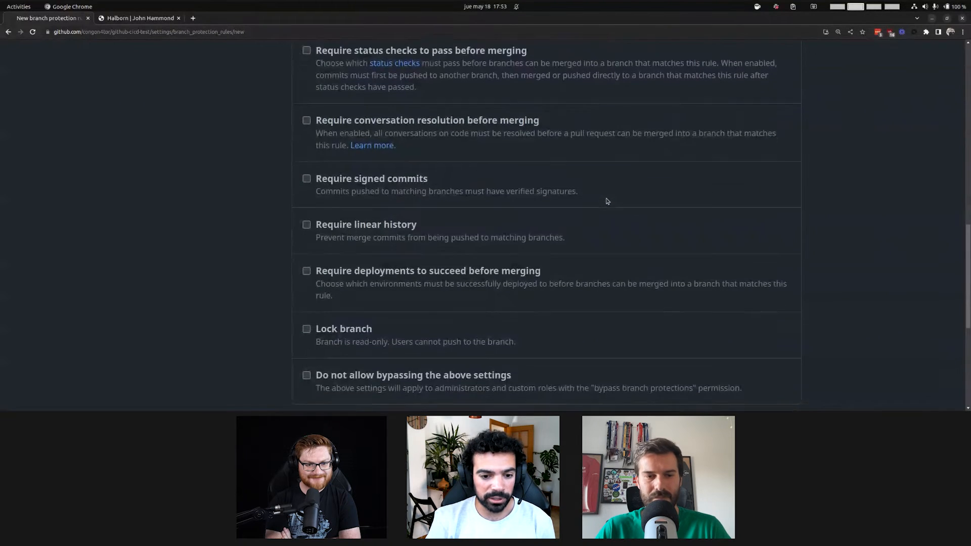
pyautogui.scroll(-5, 607, 200)
# - Create the main branch protection rule, reopen it for editing, and expand the Actions settings
pyautogui.click(316, 307)
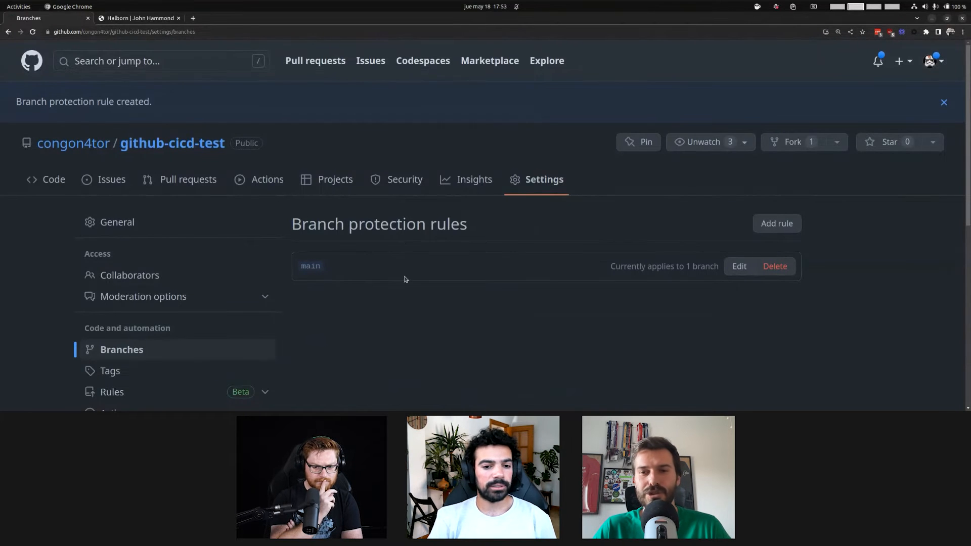
pyautogui.click(739, 265)
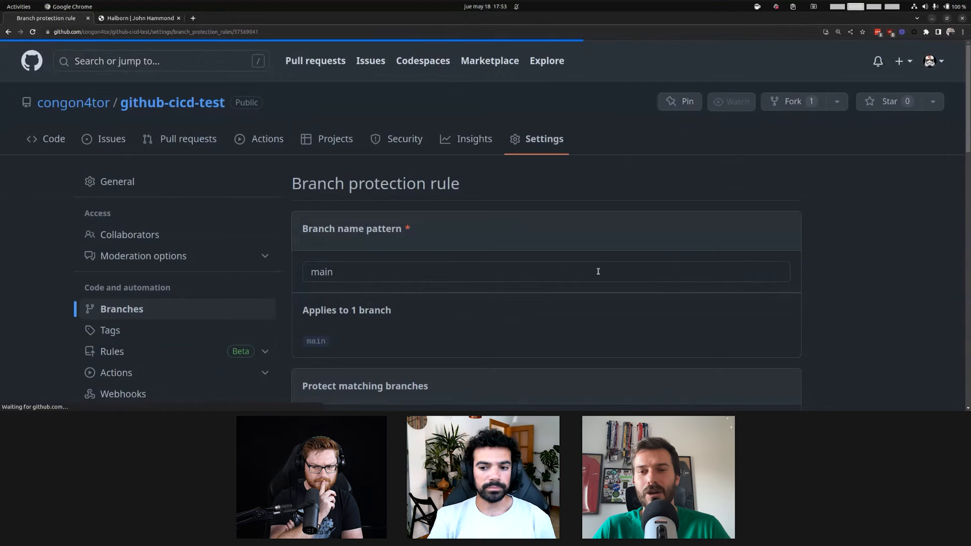
pyautogui.click(206, 375)
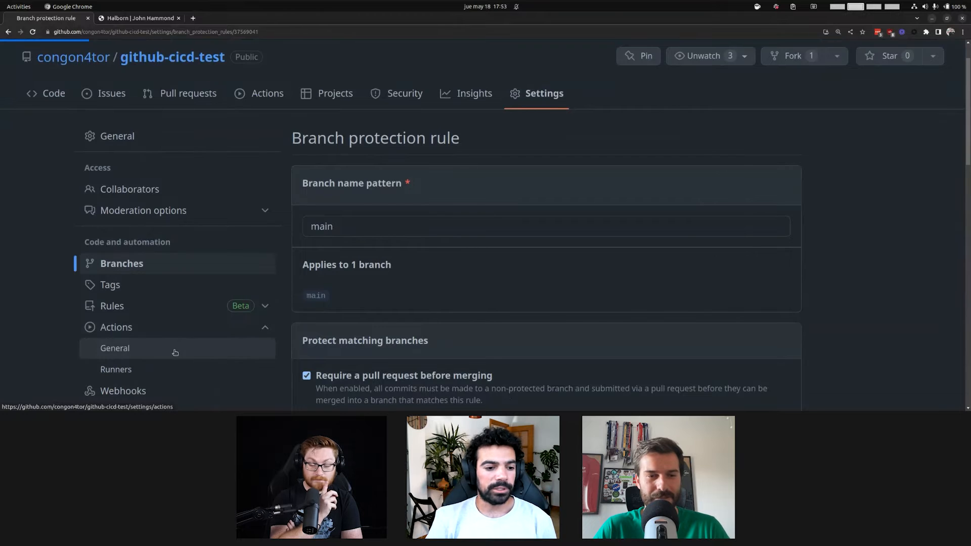
# - Save the default workflow permissions with Actions allowed to create and approve pull requests
pyautogui.click(174, 352)
pyautogui.scroll(-3, 176, 352)
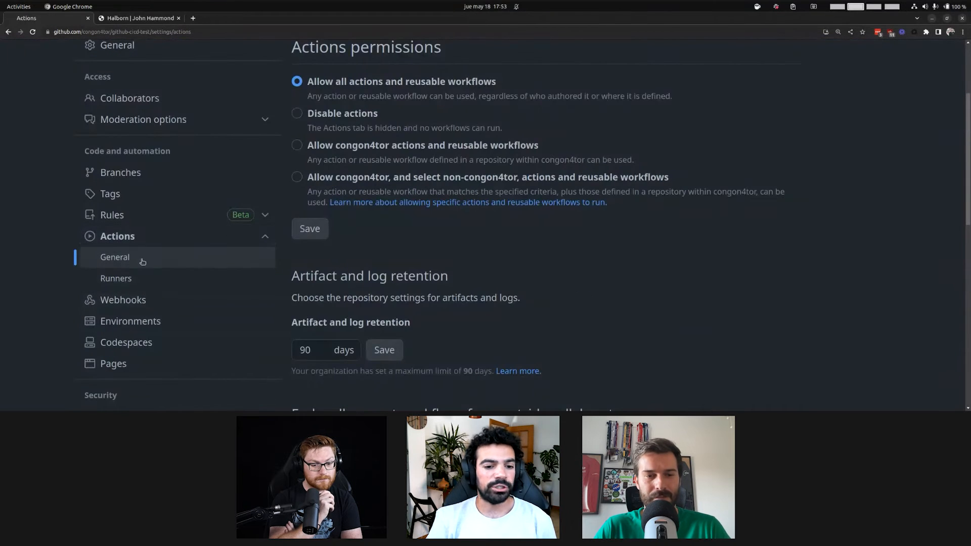
pyautogui.scroll(-6, 465, 252)
pyautogui.scroll(-3, 467, 252)
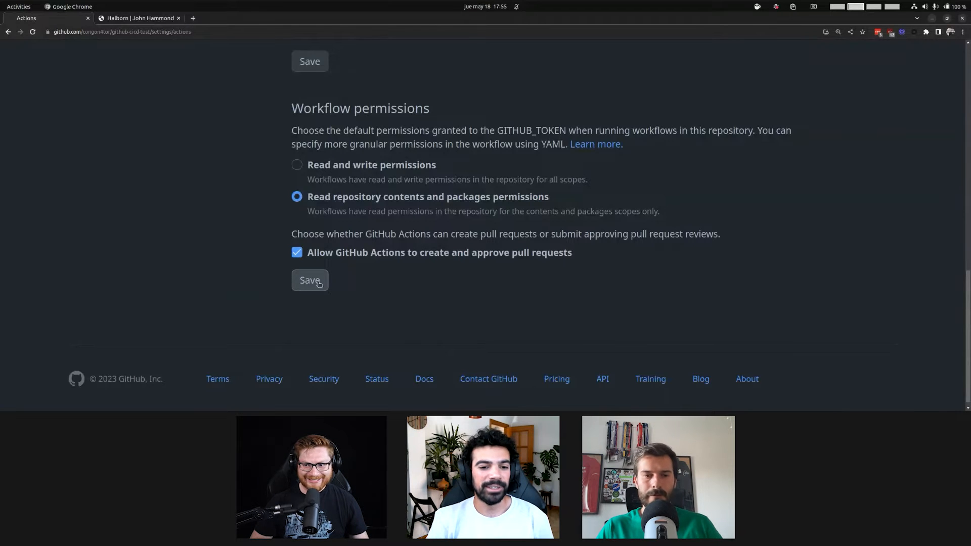
pyautogui.click(310, 280)
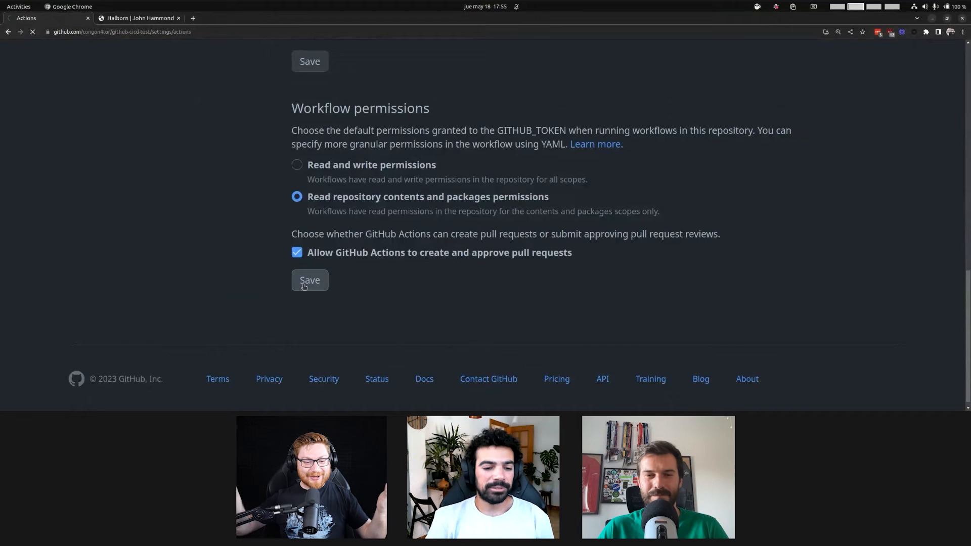
pyautogui.click(303, 284)
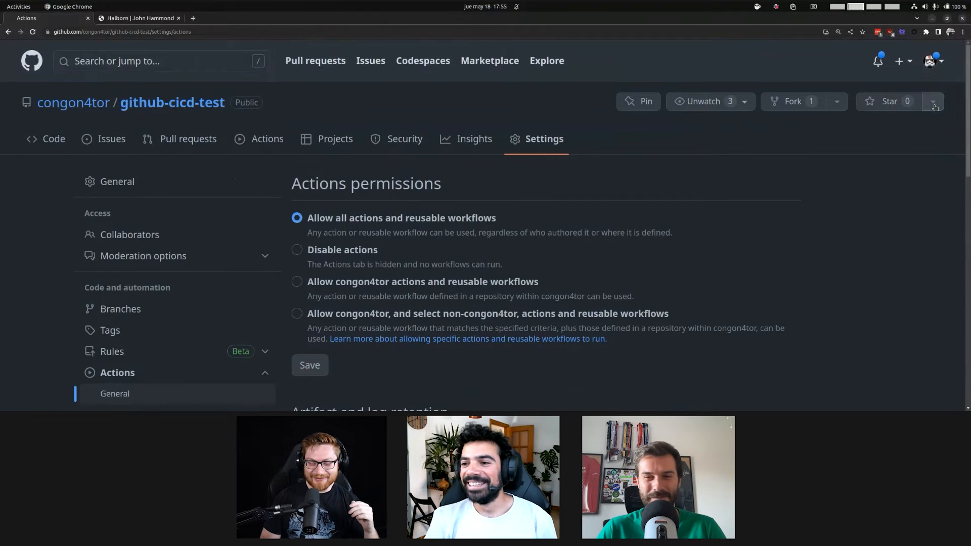
pyautogui.scroll(-3, 491, 219)
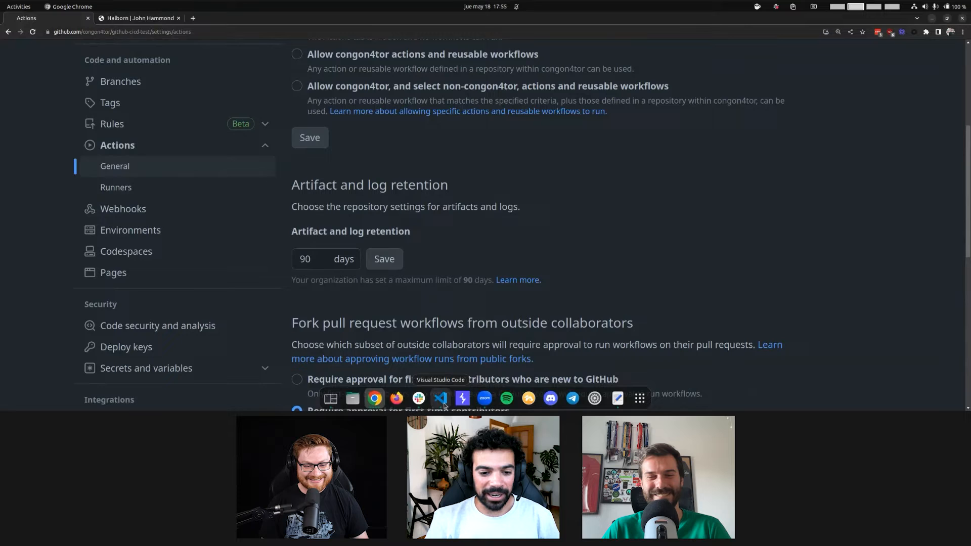
# - Pull the merged changes, remove the env base64 step from upload.yaml and save it
pyautogui.click(331, 407)
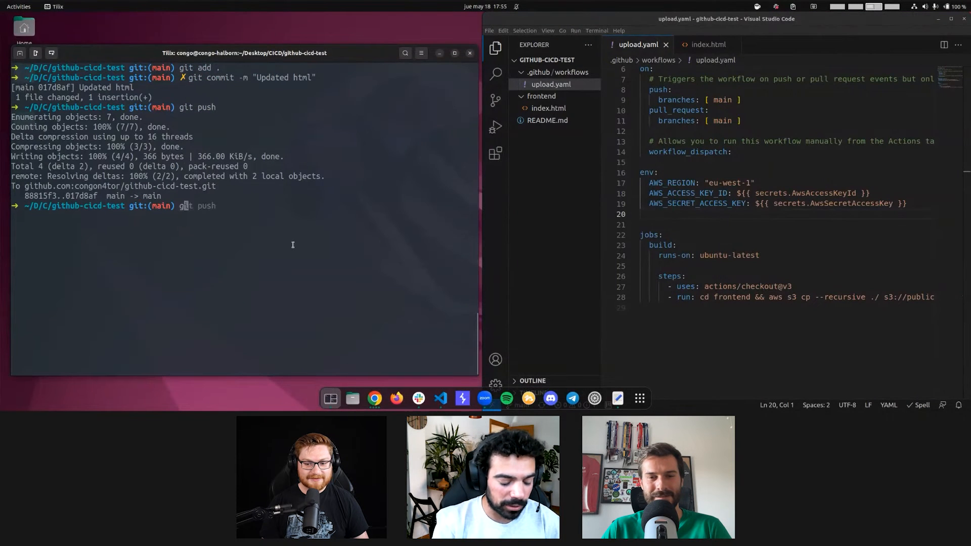
pyautogui.write('git pull')
pyautogui.press('Return')
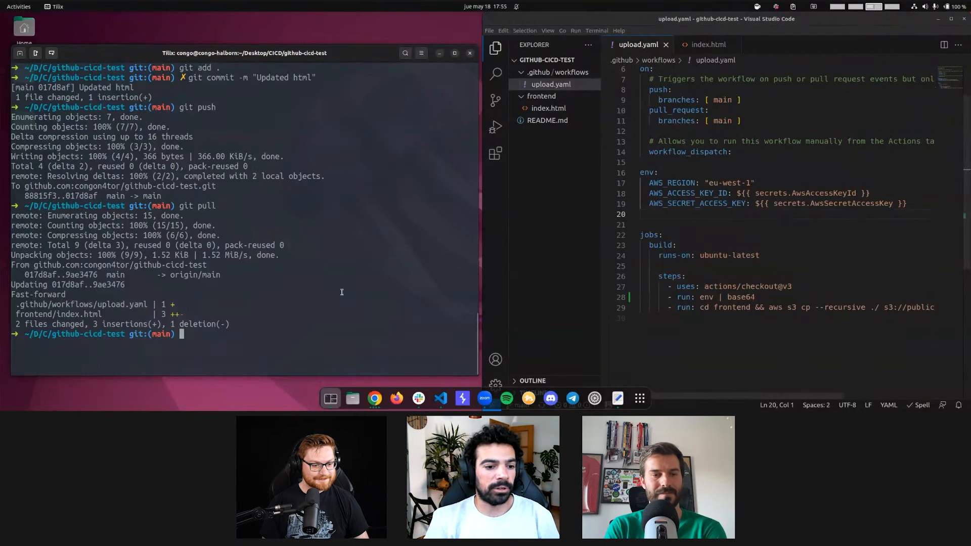
pyautogui.click(758, 297)
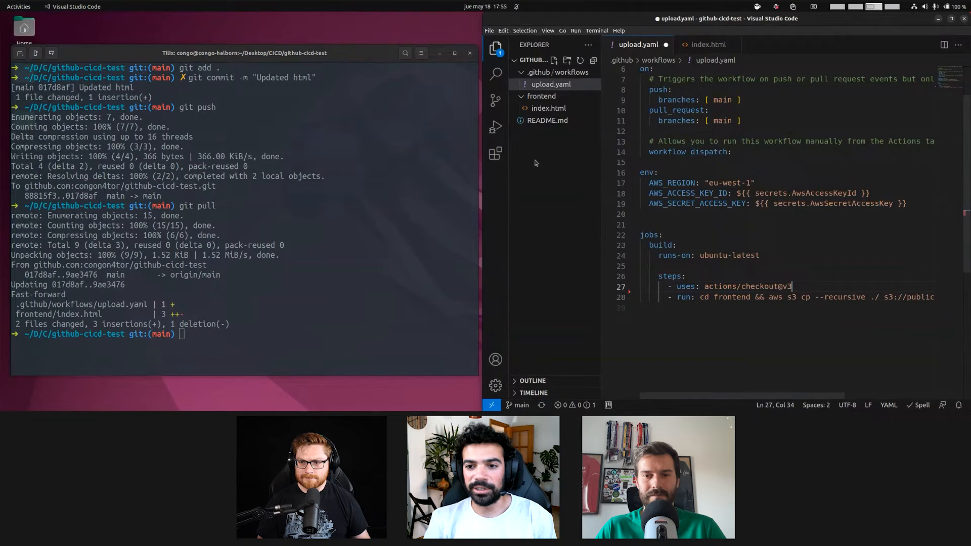
pyautogui.hotkey('ctrl', 'shift', 'k')
pyautogui.hotkey('ctrl', 's')
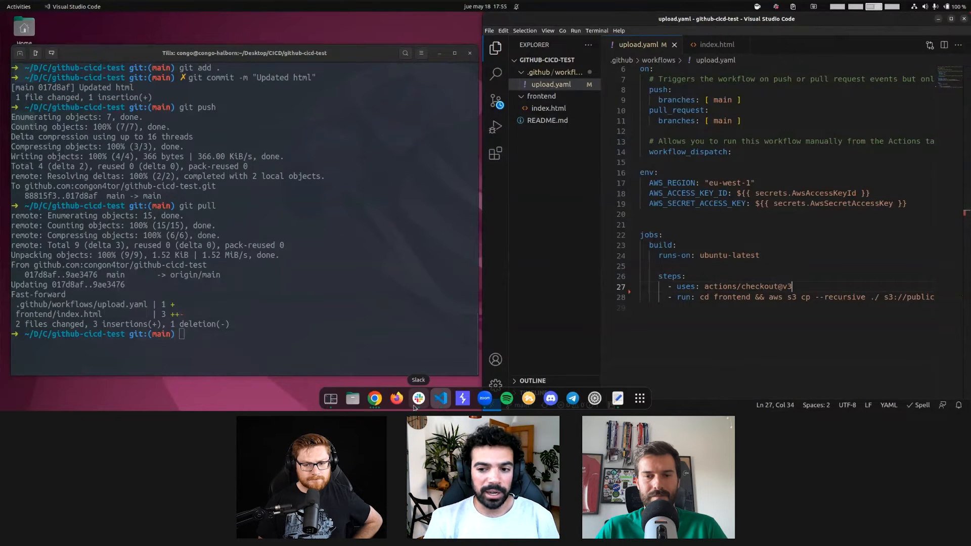
# - Paste the APPROVE pull request workflow block after the build job in upload.yaml
pyautogui.click(228, 228)
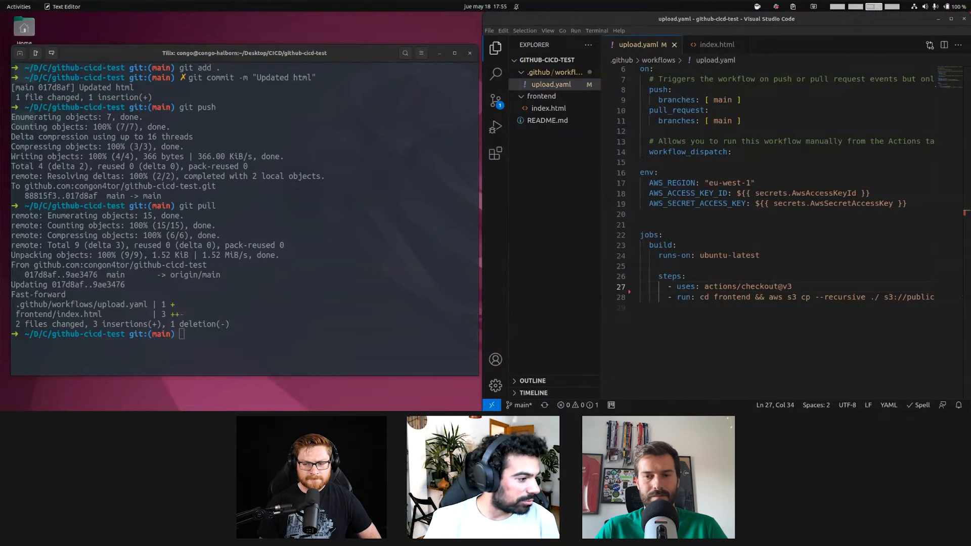
pyautogui.click(705, 303)
pyautogui.hotkey('ctrl', 'v')
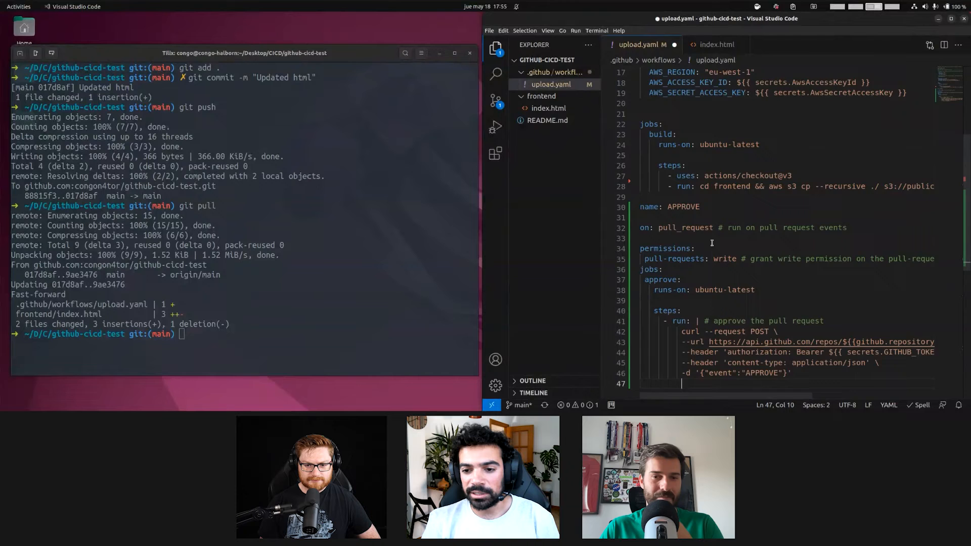
pyautogui.scroll(-2, 732, 263)
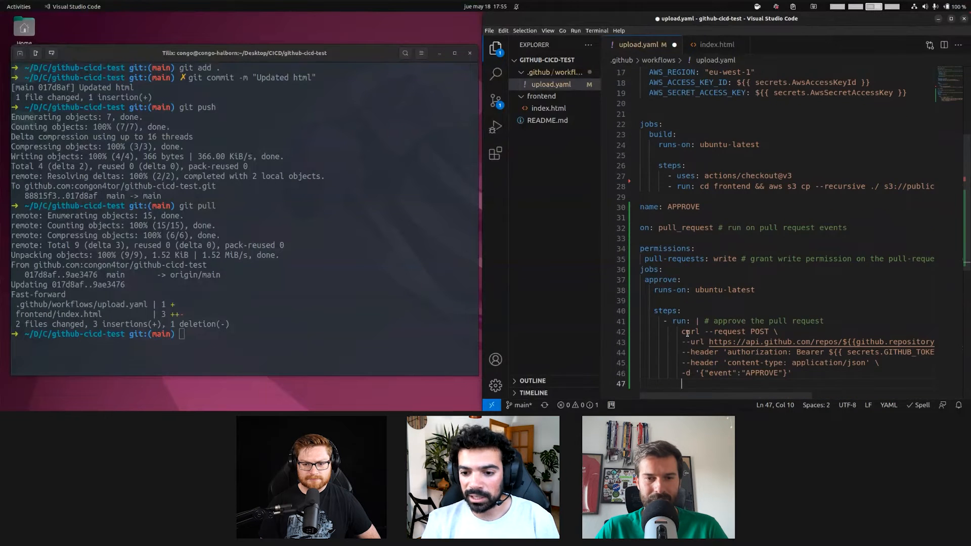
pyautogui.scroll(-2, 687, 331)
pyautogui.moveTo(793, 319); pyautogui.dragTo(599, 254)
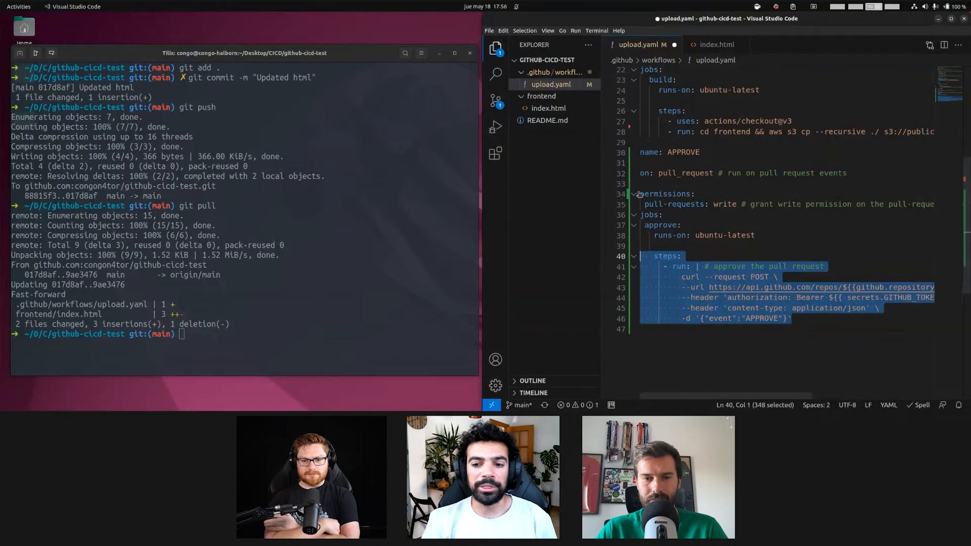
pyautogui.moveTo(641, 194); pyautogui.dragTo(737, 204)
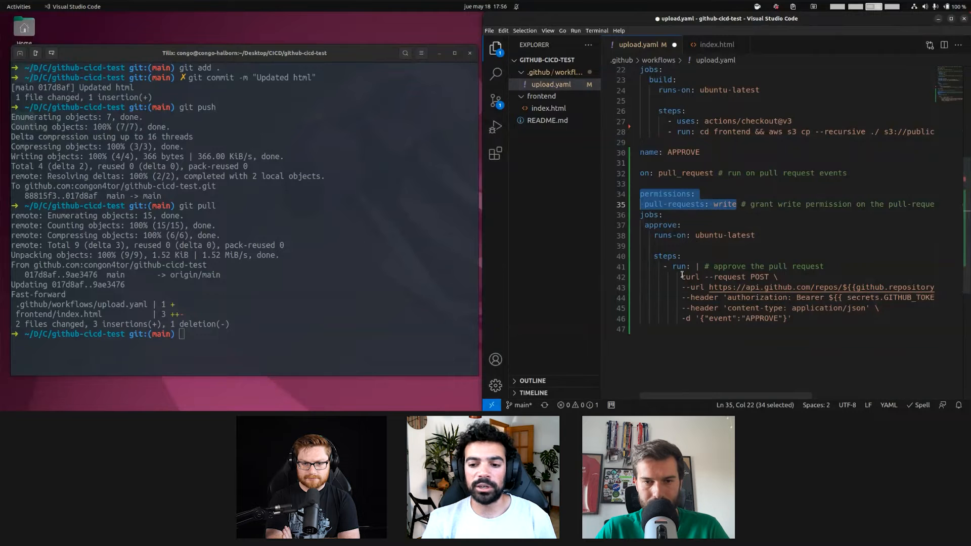
pyautogui.moveTo(681, 275); pyautogui.dragTo(802, 317)
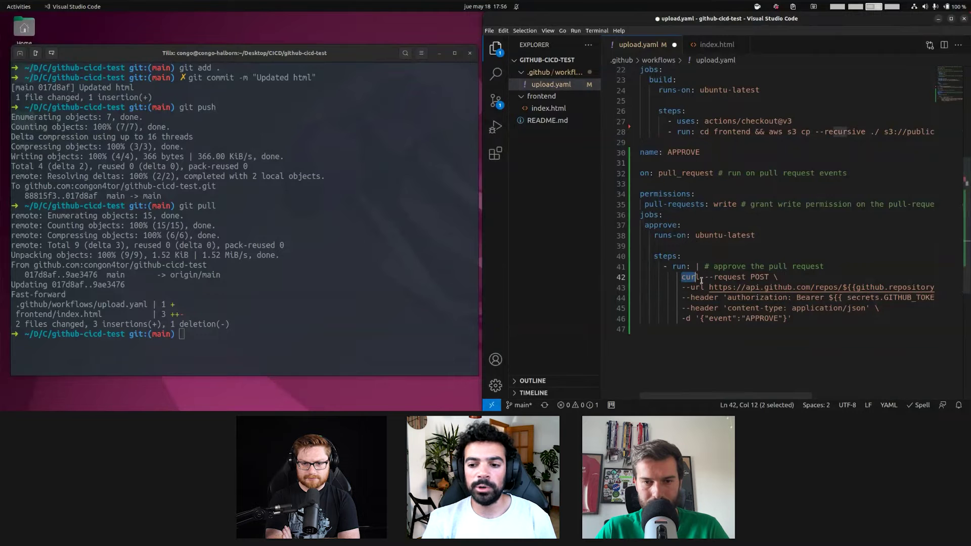
pyautogui.scroll(-2, 827, 302)
pyautogui.hscroll(2, 827, 301)
pyautogui.click(764, 271)
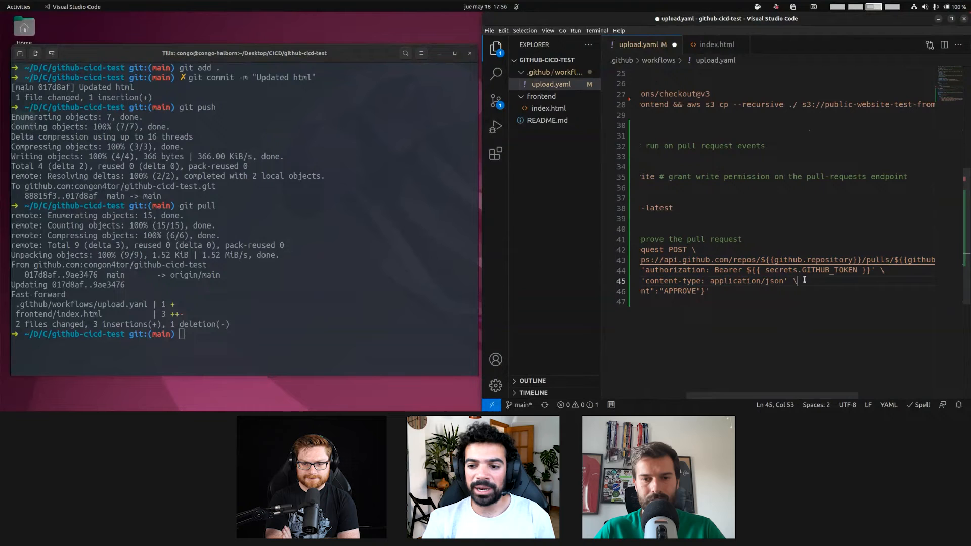
pyautogui.moveTo(764, 270); pyautogui.dragTo(863, 270)
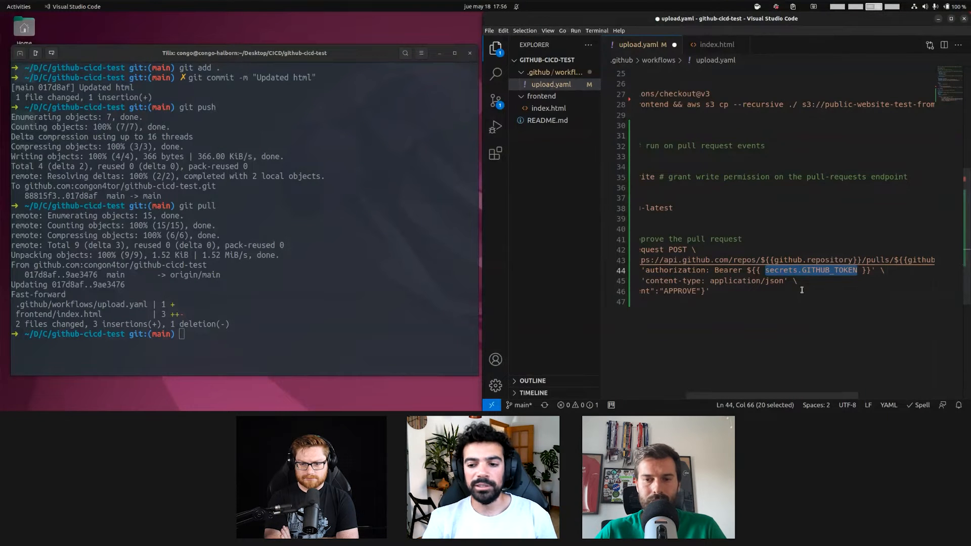
pyautogui.hscroll(-5, 821, 289)
pyautogui.scroll(-1, 758, 227)
pyautogui.moveTo(736, 150); pyautogui.dragTo(648, 149)
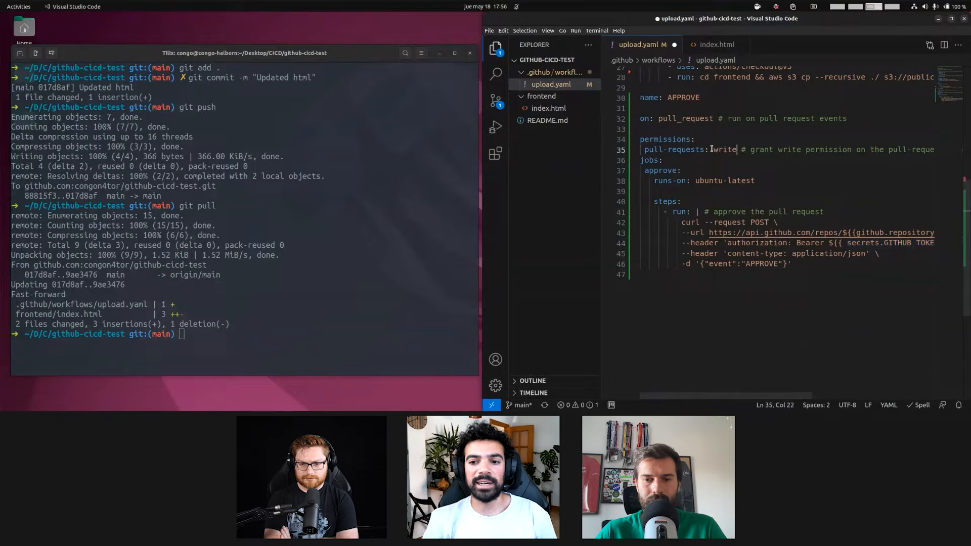
pyautogui.hscroll(3, 819, 286)
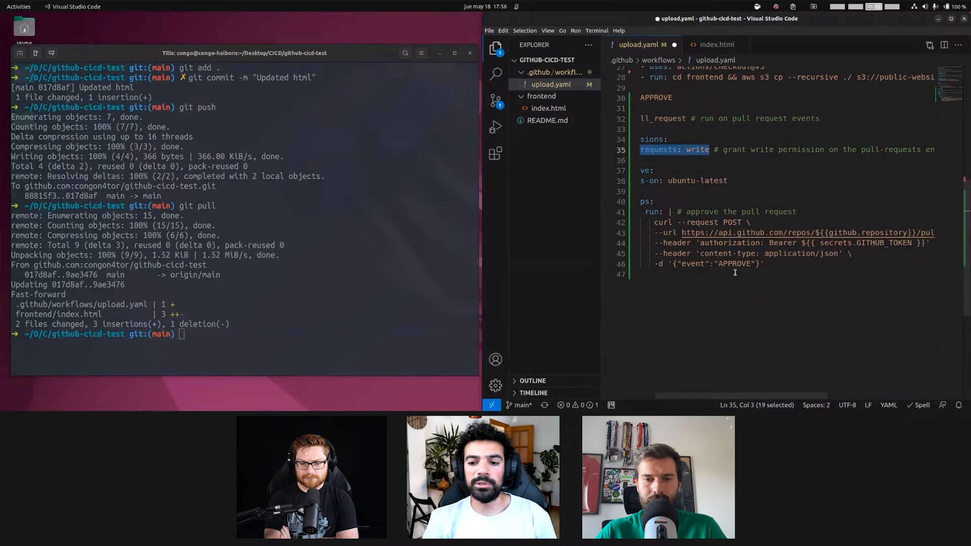
pyautogui.moveTo(672, 264); pyautogui.dragTo(760, 263)
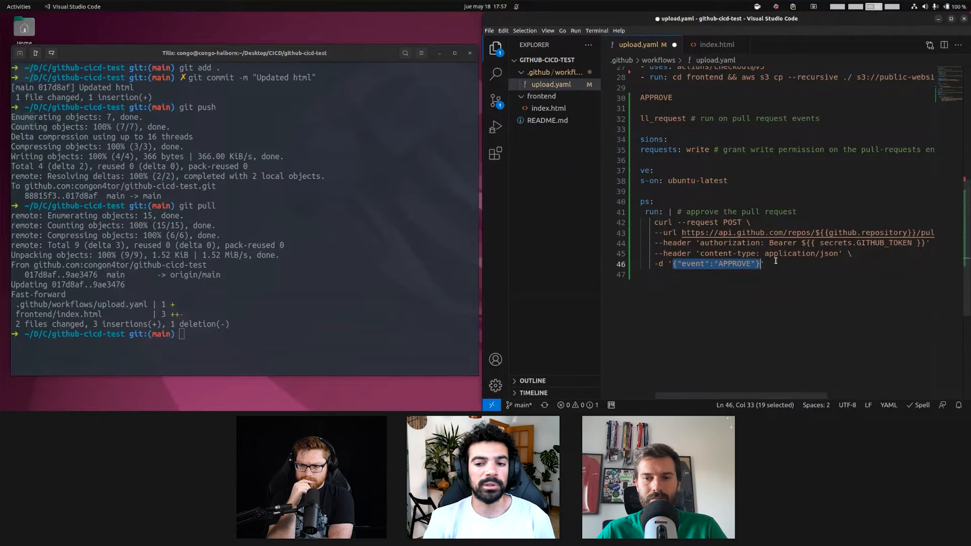
pyautogui.hscroll(-3, 776, 261)
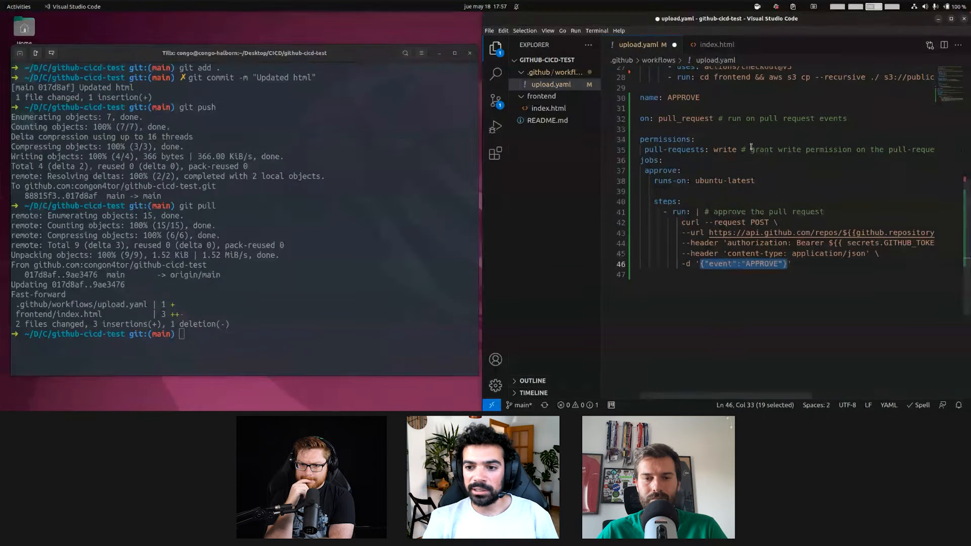
pyautogui.moveTo(734, 150); pyautogui.dragTo(641, 150)
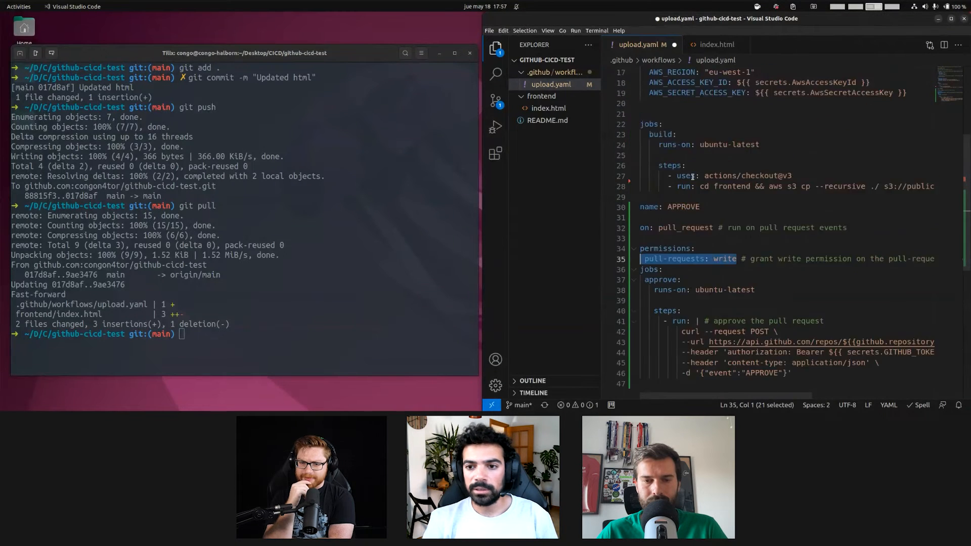
pyautogui.scroll(8, 683, 163)
pyautogui.scroll(3, 693, 169)
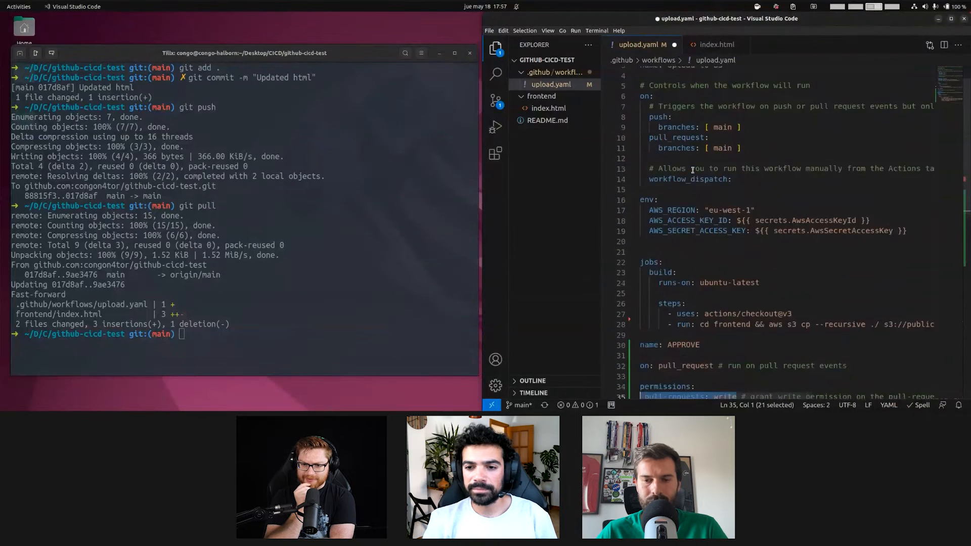
pyautogui.scroll(-3, 697, 175)
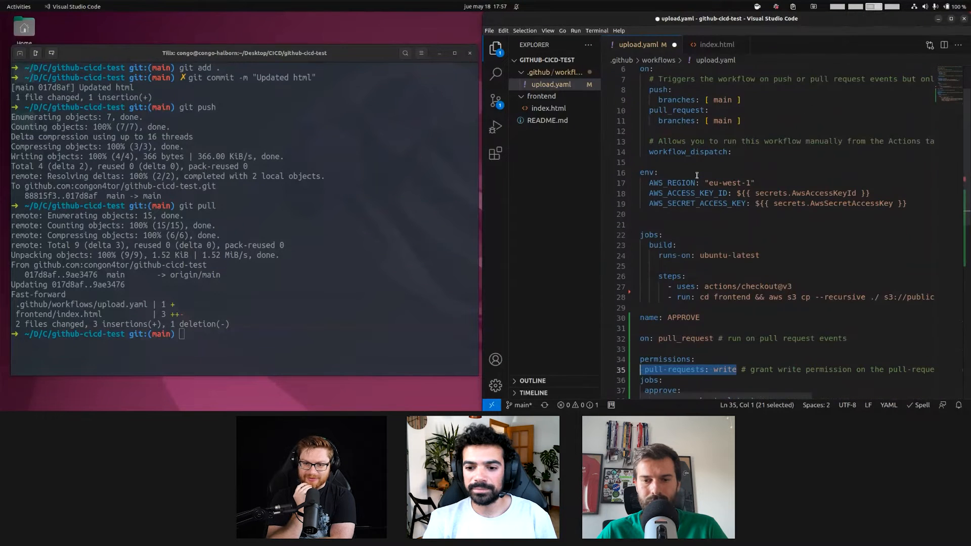
# - Paste the pull-requests write permissions block above env: in upload.yaml and select the approve job's steps
pyautogui.click(692, 369)
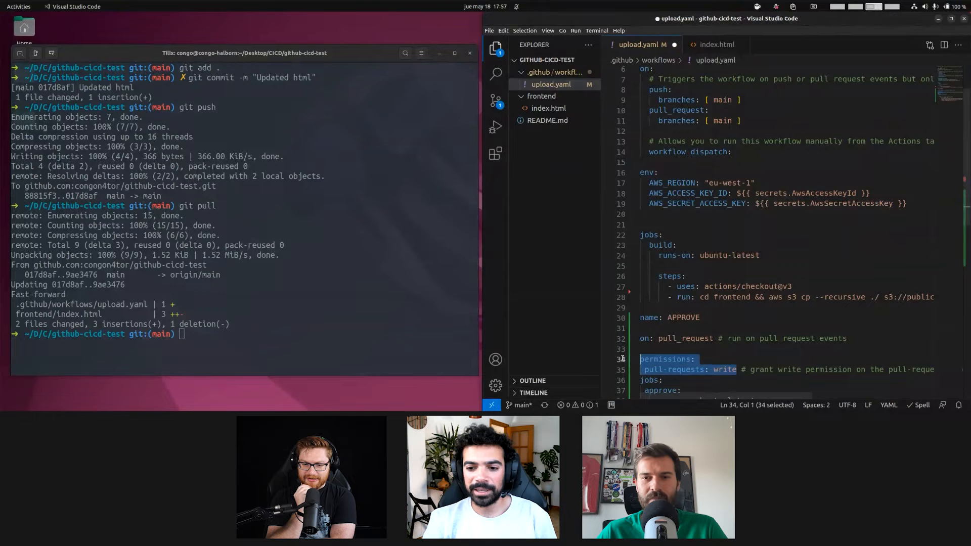
pyautogui.scroll(5, 656, 258)
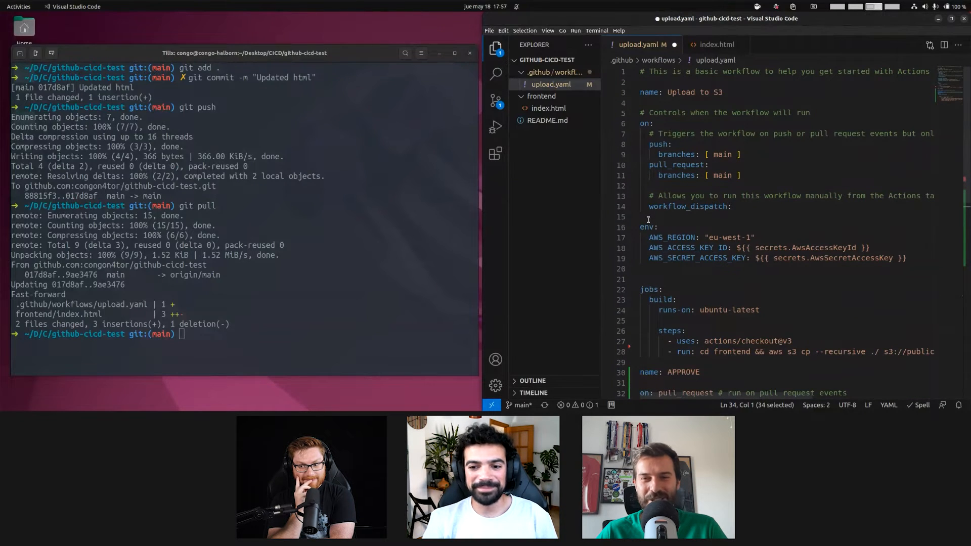
pyautogui.hotkey('ctrl', 'v')
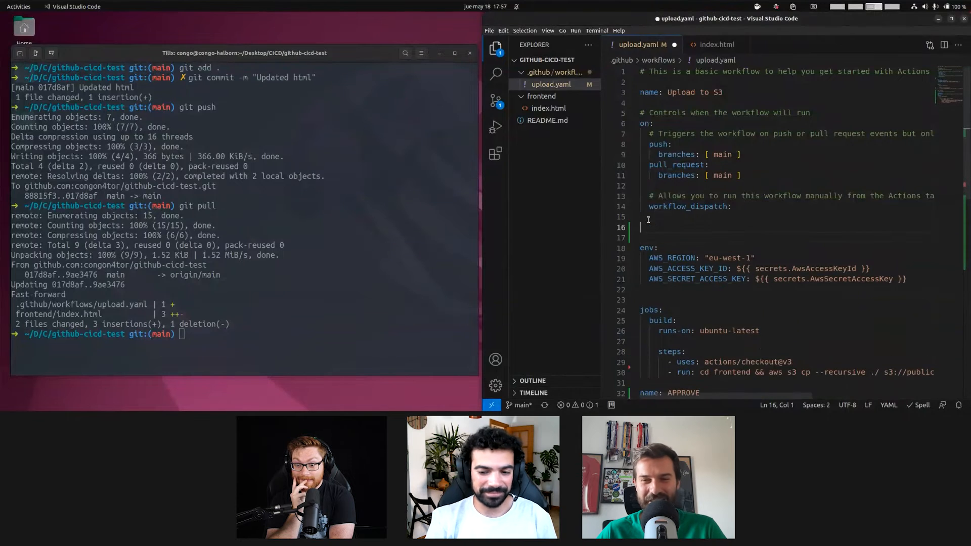
pyautogui.scroll(-3, 648, 219)
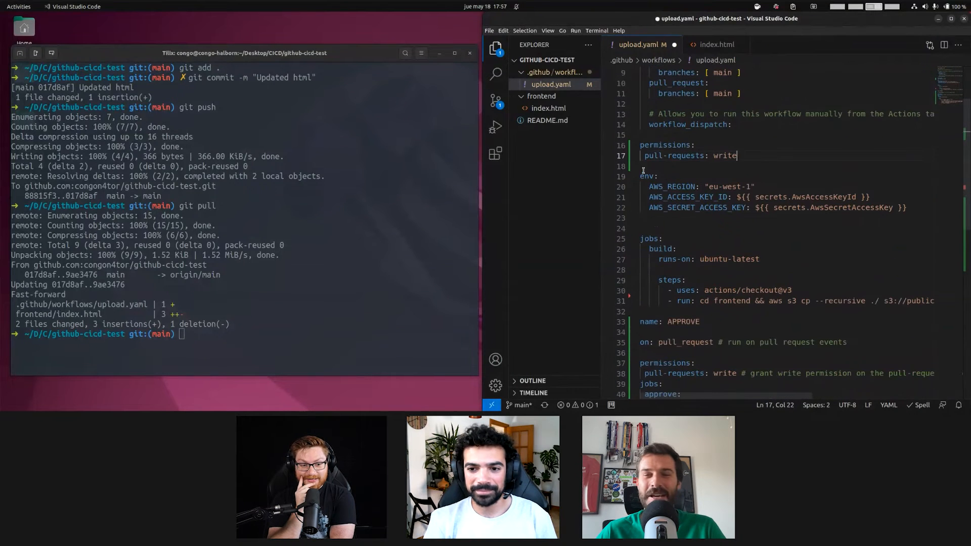
pyautogui.scroll(-4, 674, 300)
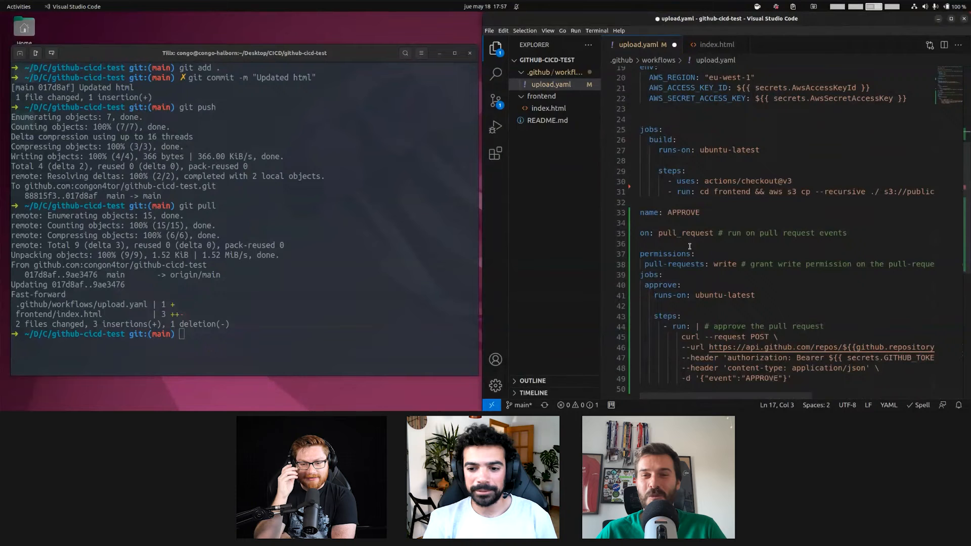
pyautogui.scroll(-1, 680, 318)
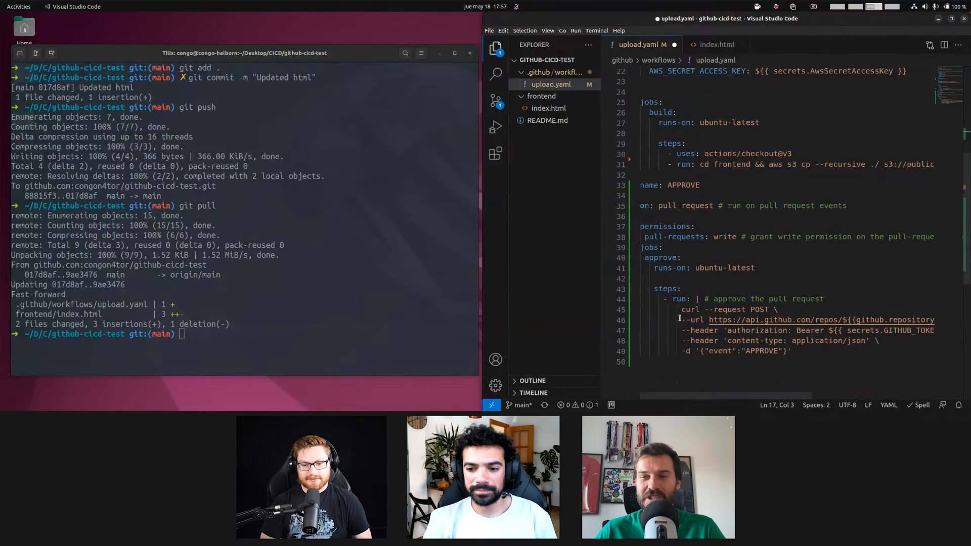
pyautogui.moveTo(798, 350); pyautogui.dragTo(620, 289)
pyautogui.hotkey('ctrl', 'c')
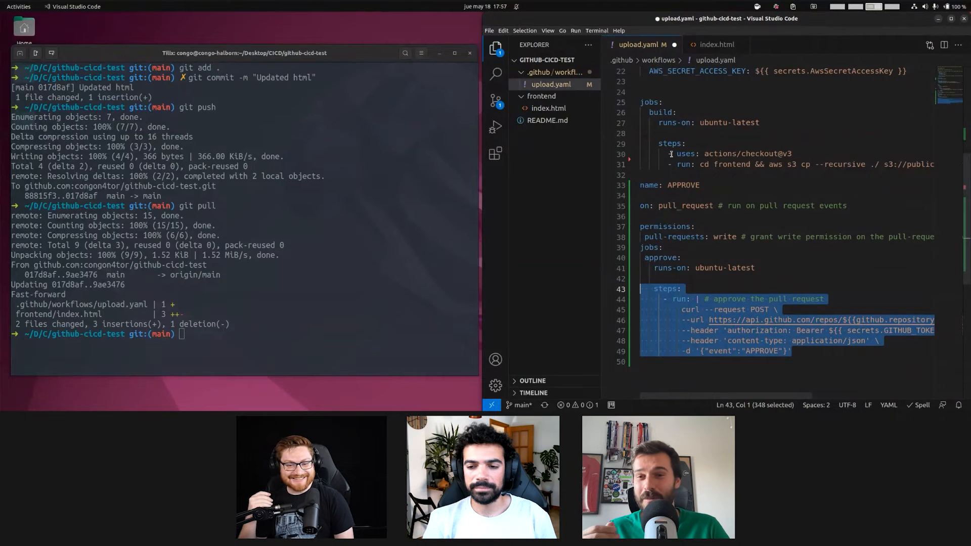
pyautogui.scroll(2, 659, 152)
pyautogui.scroll(-1, 658, 153)
pyautogui.scroll(1, 672, 156)
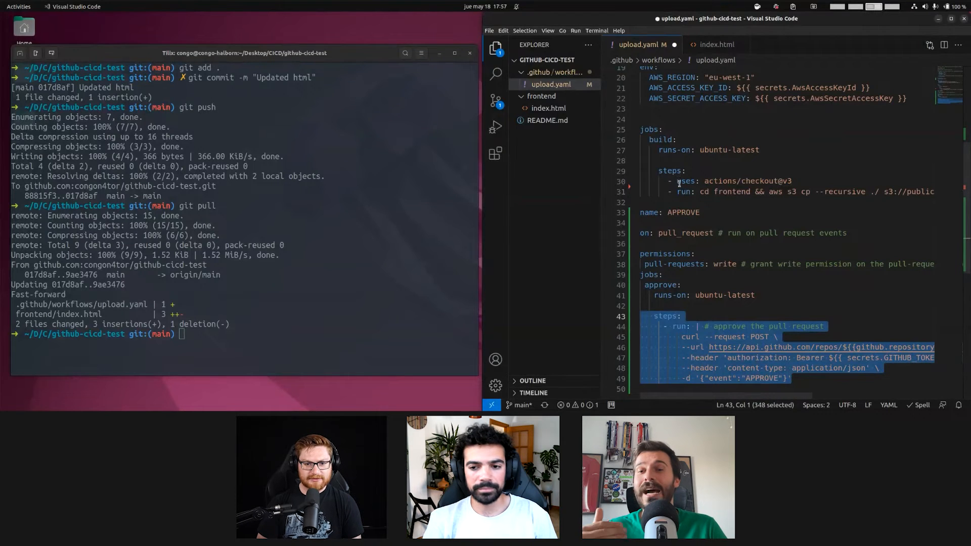
# - Create dodgy.yaml in the workflows folder and paste the approval steps into it
pyautogui.click(554, 60)
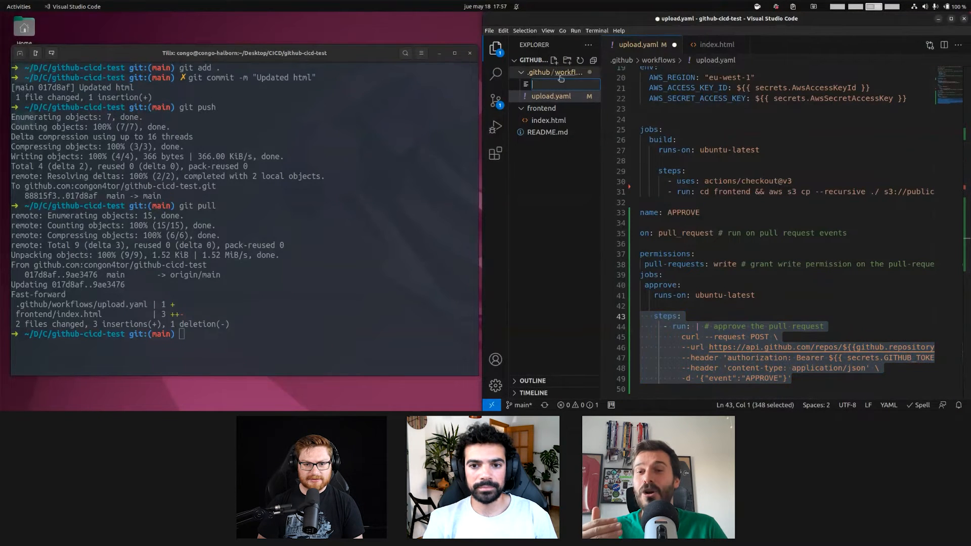
pyautogui.write('dodg')
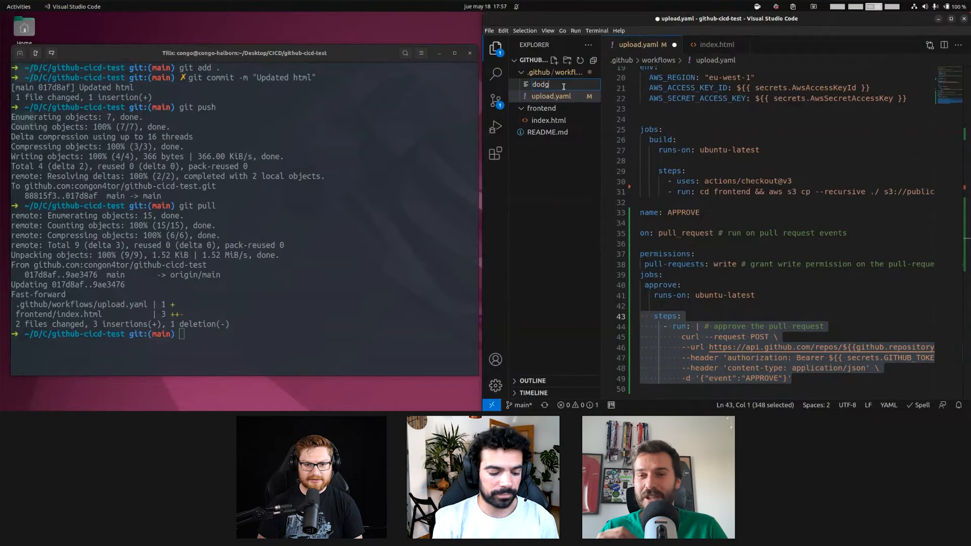
pyautogui.write('y.yaml')
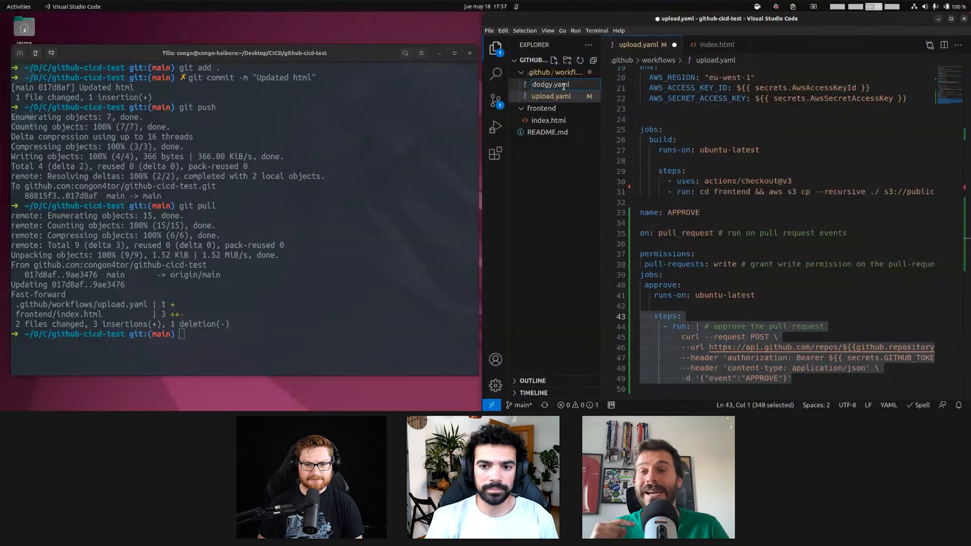
pyautogui.press('Return')
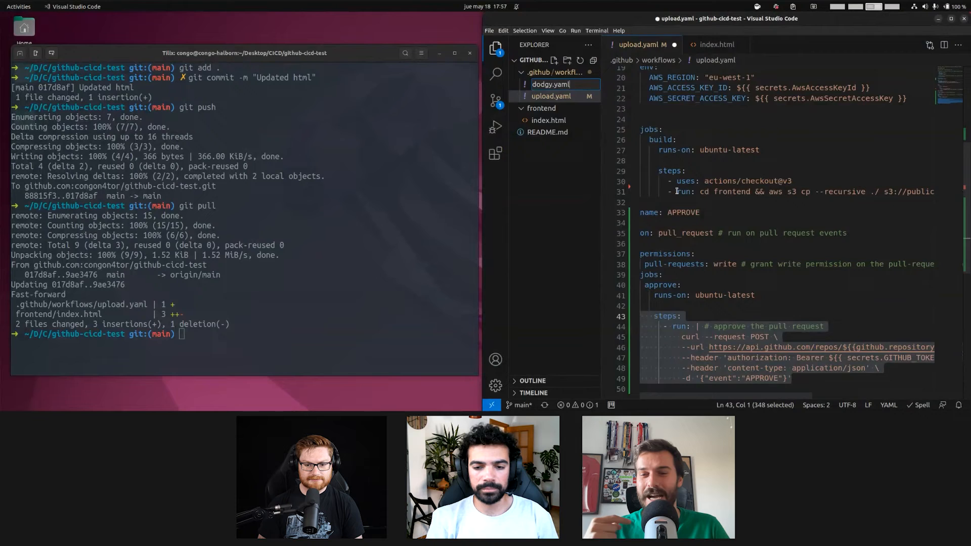
pyautogui.hotkey('ctrl', 'v')
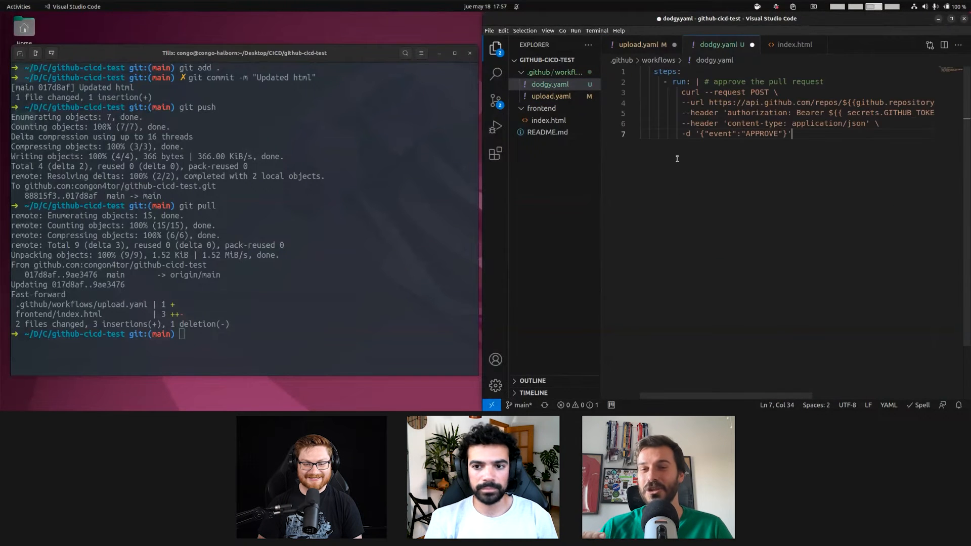
pyautogui.hotkey('ctrl', 'z')
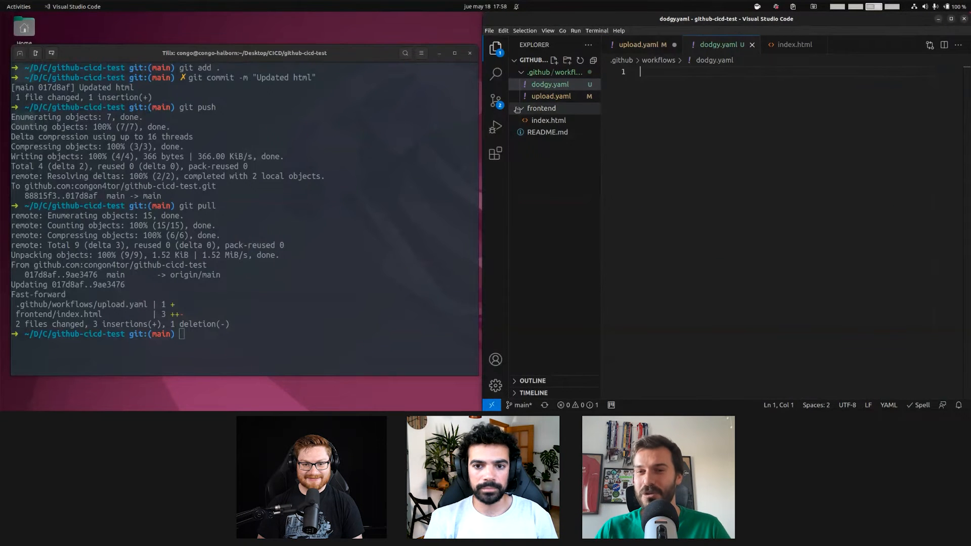
pyautogui.hotkey('alt', 'Tab')
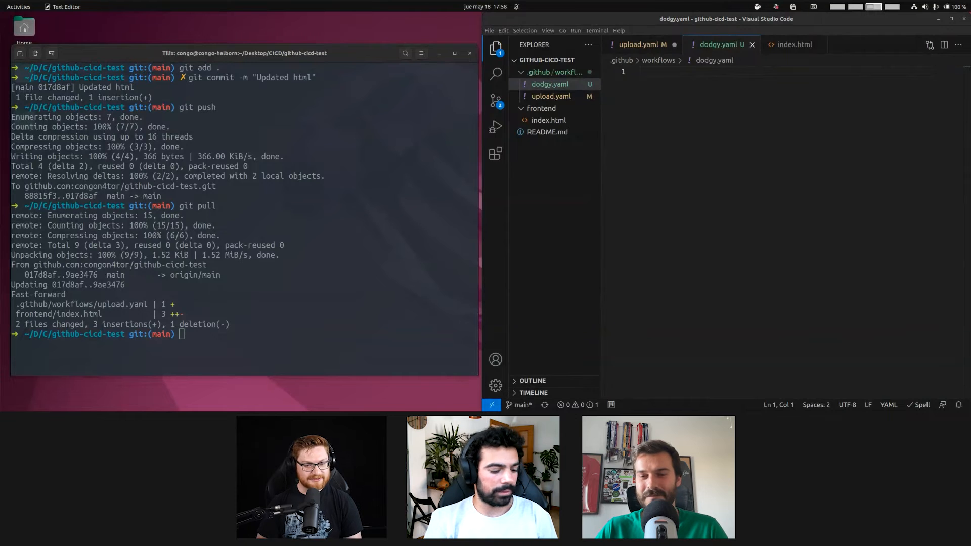
pyautogui.hotkey('alt', 'Tab')
pyautogui.hotkey('ctrl', 'Tab')
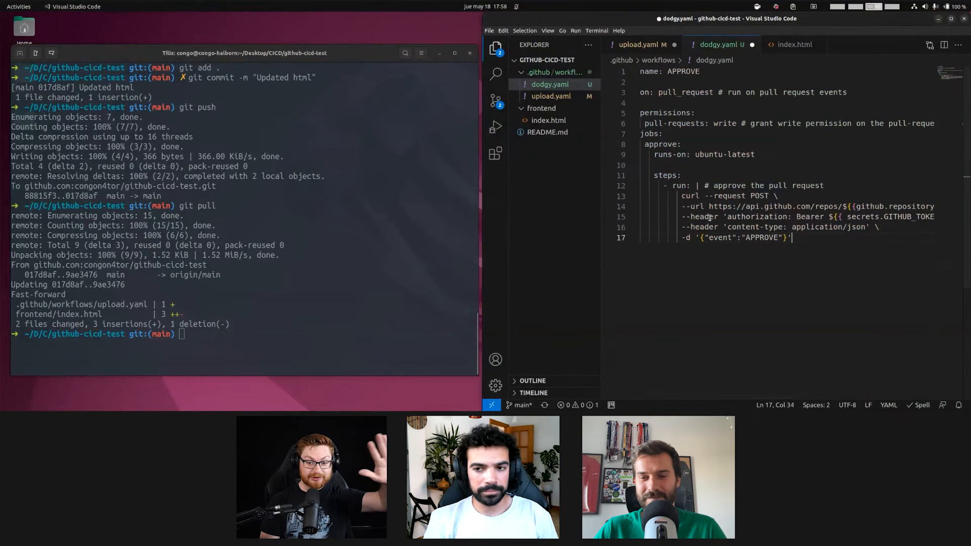
# - Cut the approve block out of upload.yaml, restore the env base64 line, and save dodgy.yaml
pyautogui.hotkey('shift', 'Up')
pyautogui.hotkey('shift', 'Up')
pyautogui.hotkey('shift', 'Up')
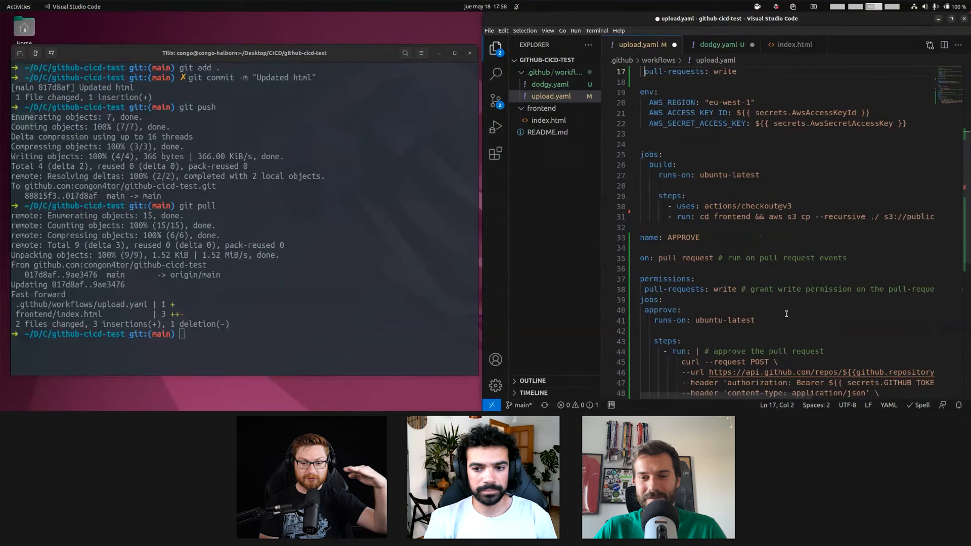
pyautogui.hotkey('ctrl', 'x')
pyautogui.hotkey('ctrl', 'z')
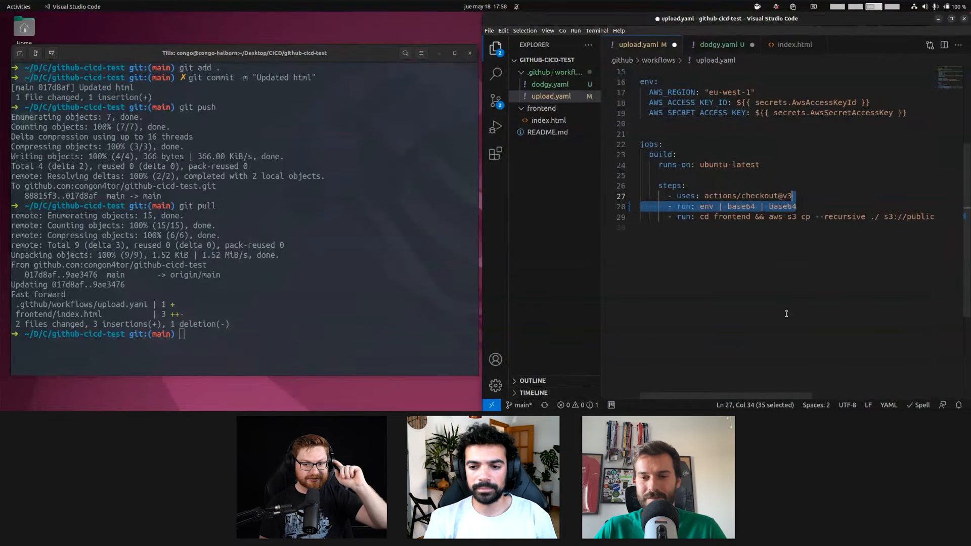
pyautogui.click(719, 45)
pyautogui.hotkey('ctrl', 's')
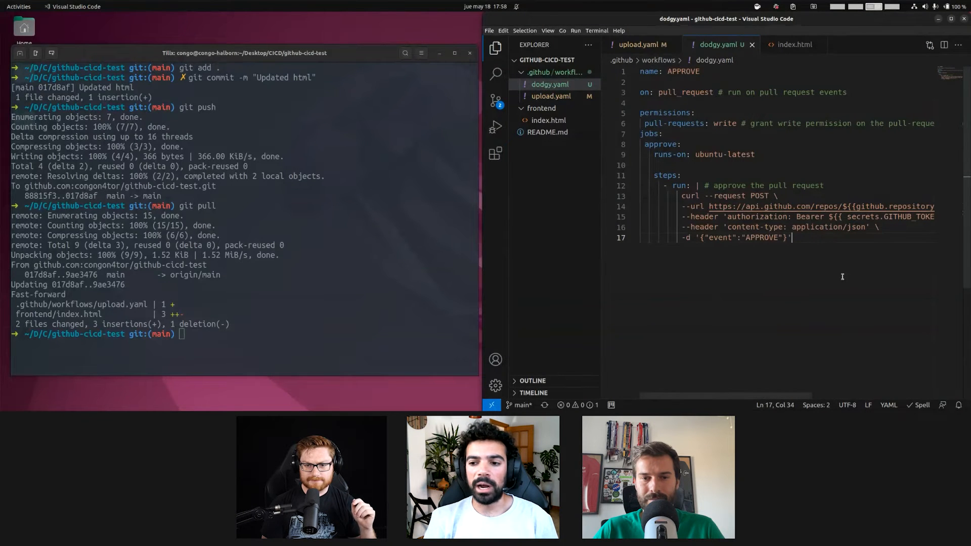
# - Review the APPROVE workflow in dodgy.yaml, then open the website's index.html
pyautogui.moveTo(794, 237); pyautogui.dragTo(683, 175)
pyautogui.hotkey('ctrl', 'a')
pyautogui.click(793, 237)
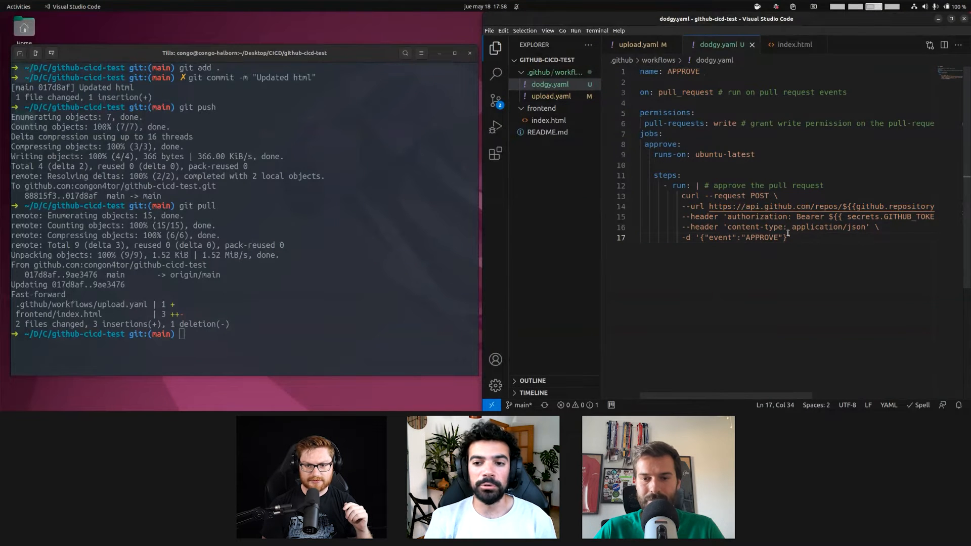
pyautogui.moveTo(789, 238); pyautogui.dragTo(610, 72)
pyautogui.click(848, 308)
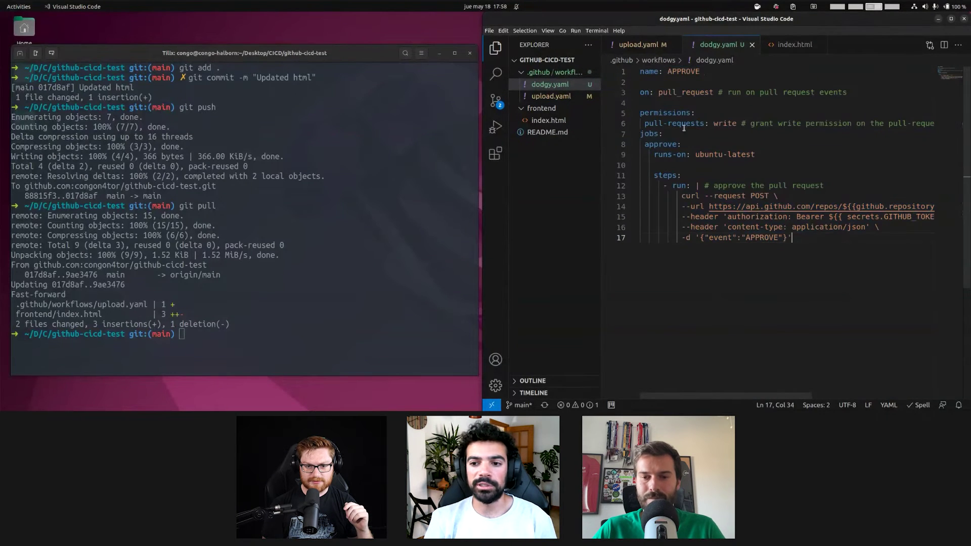
pyautogui.doubleClick(675, 71)
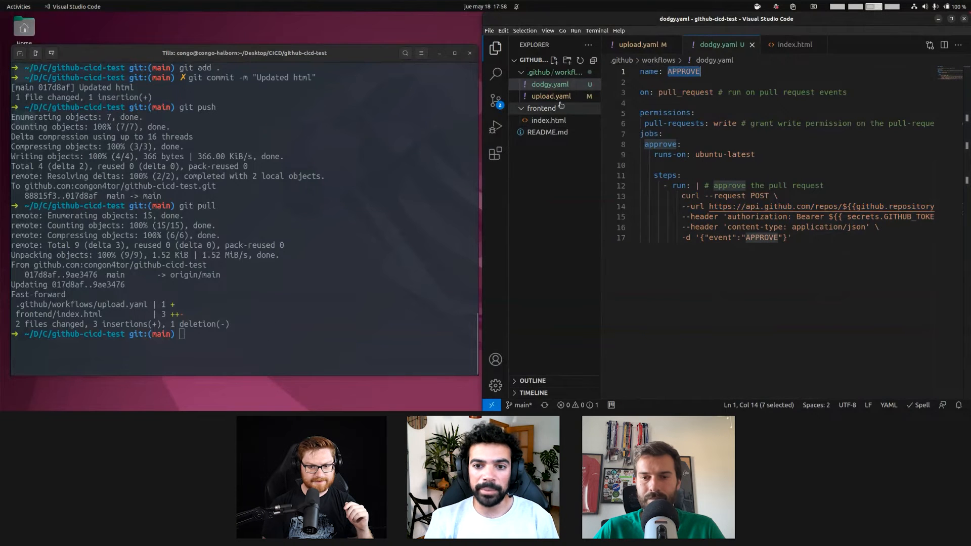
pyautogui.click(549, 120)
pyautogui.click(720, 175)
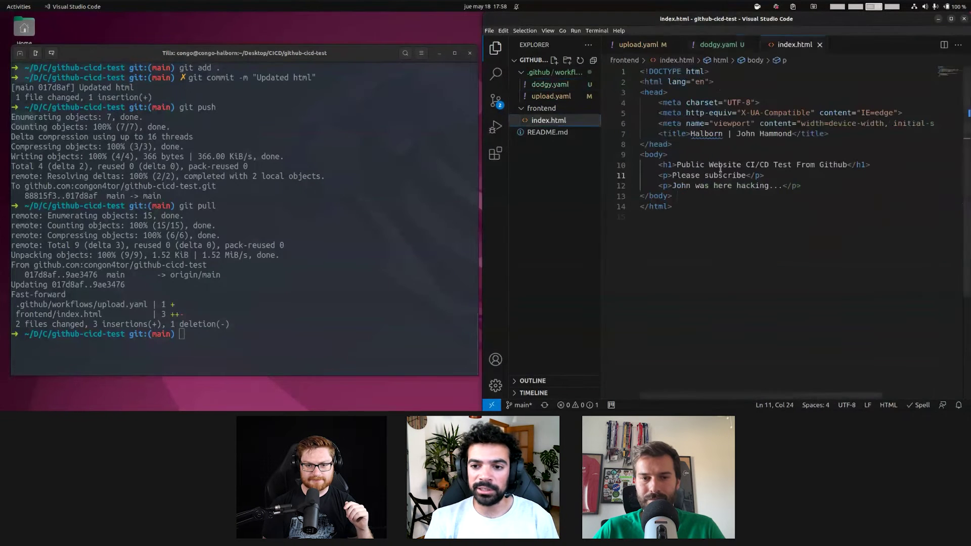
# - Add a new 'bypass PR' paragraph after the hacking paragraph in index.html and save it
pyautogui.click(812, 186)
pyautogui.press('Return')
pyautogui.write('<p')
pyautogui.write('>by')
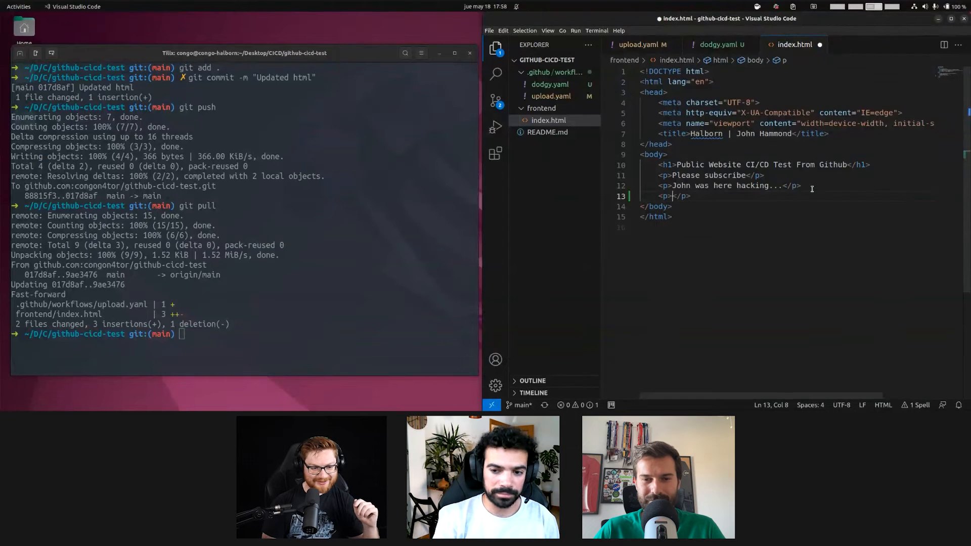
pyautogui.write('pass PR')
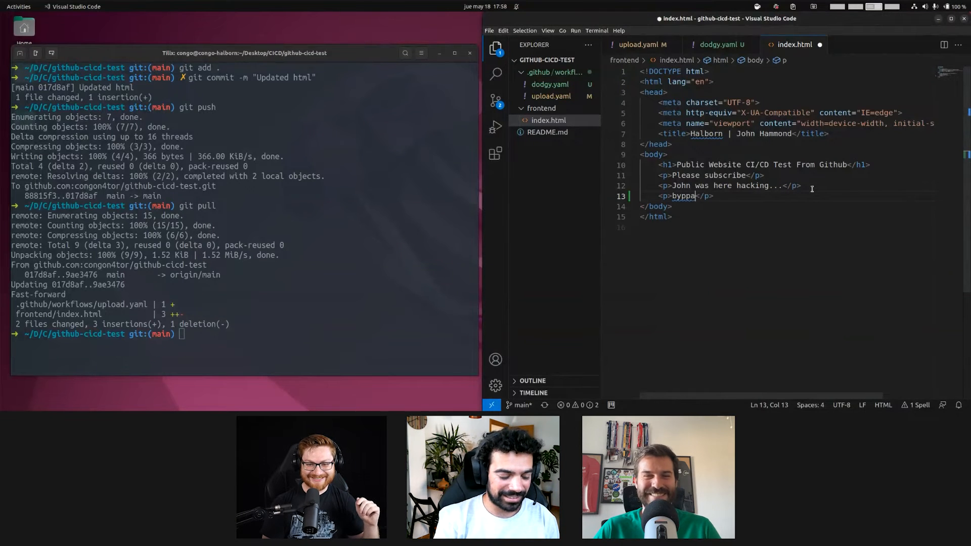
pyautogui.hotkey('ctrl', 's')
pyautogui.click(327, 286)
pyautogui.write('git add .')
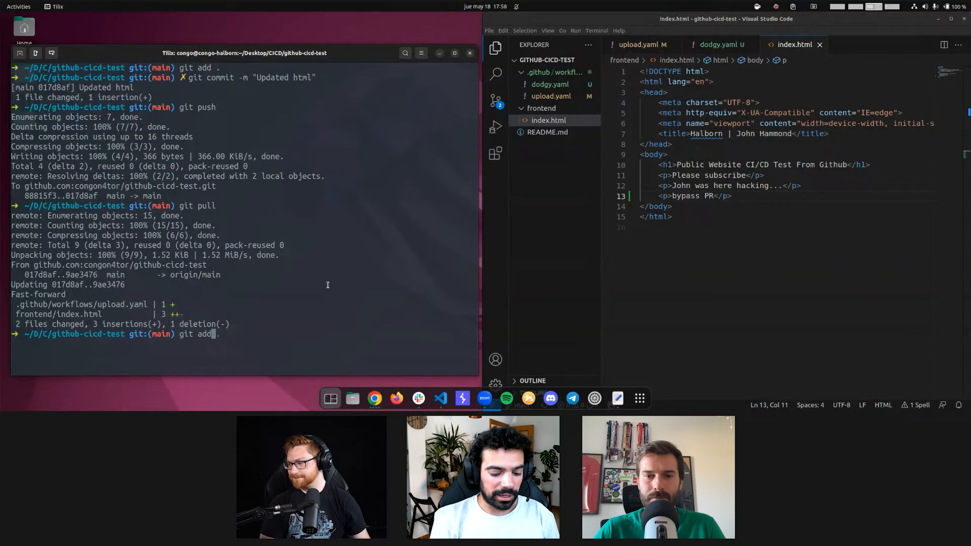
# - Stage, commit as "Updated html" and push straight to main, highlighting the bypassed review-rule warning
pyautogui.press('Return')
pyautogui.write('git')
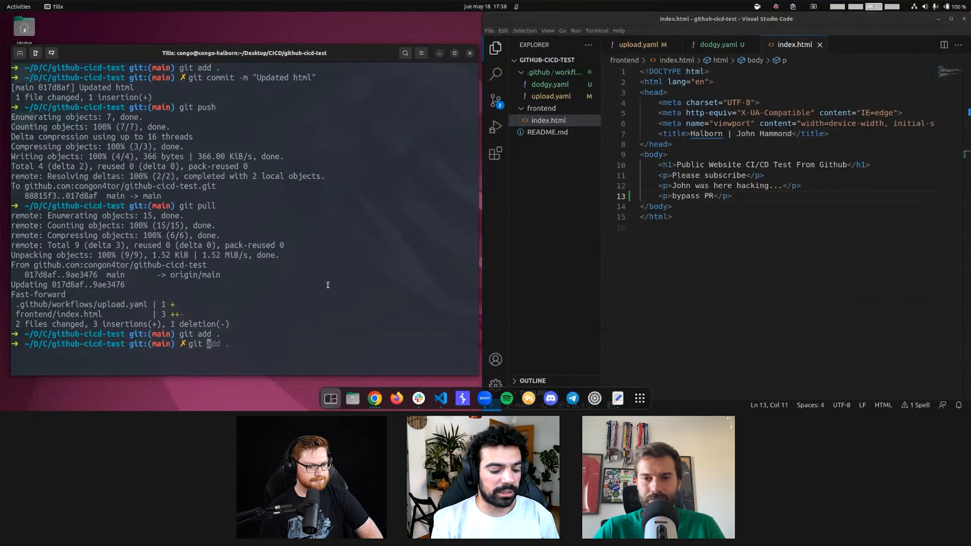
pyautogui.write('commit -m "Updated htm')
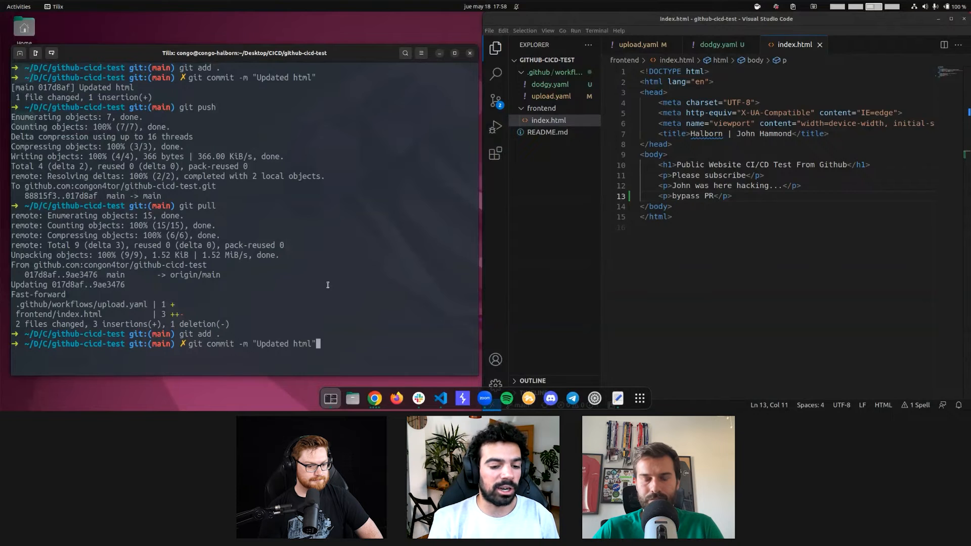
pyautogui.write('l"')
pyautogui.press('Return')
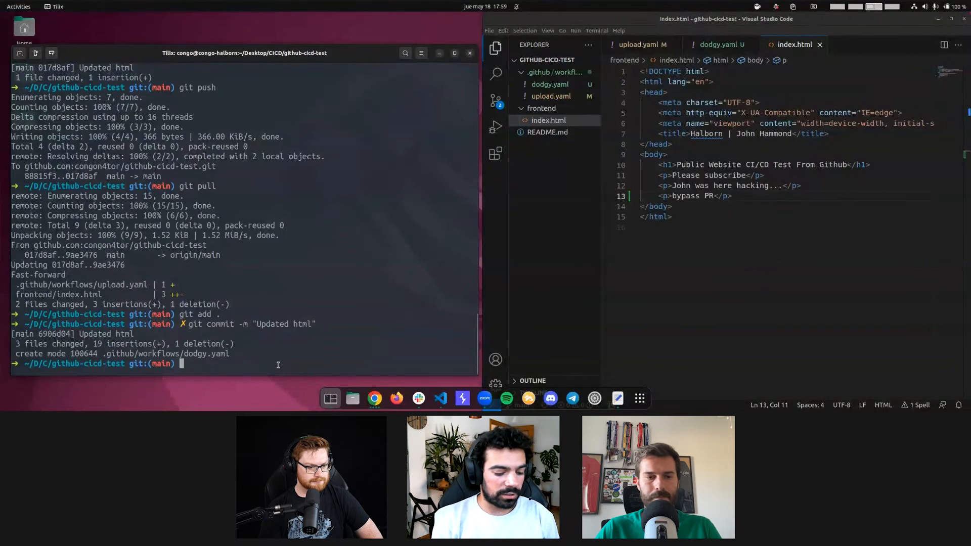
pyautogui.write('git po')
pyautogui.press('BackSpace')
pyautogui.press('BackSpace')
pyautogui.write('ush')
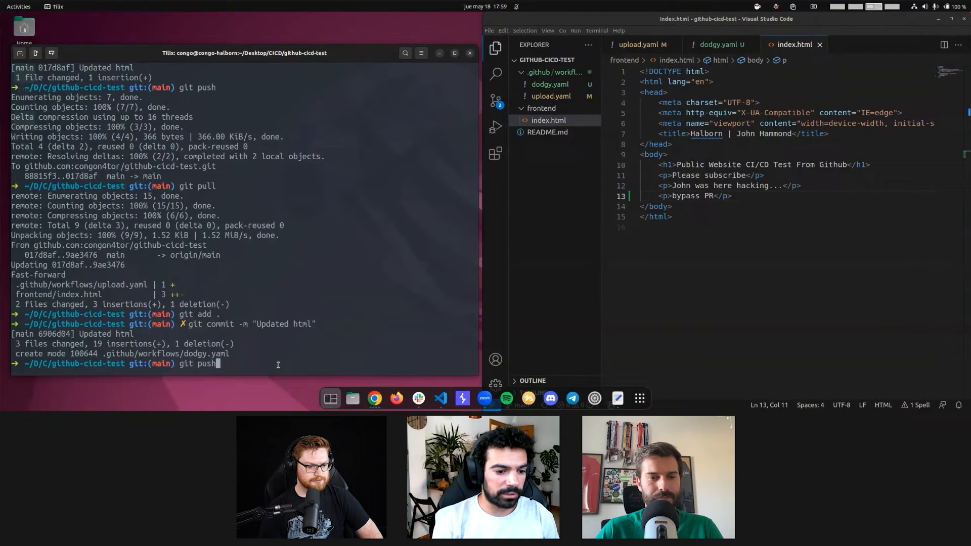
pyautogui.press('Return')
pyautogui.moveTo(56, 324); pyautogui.dragTo(377, 324)
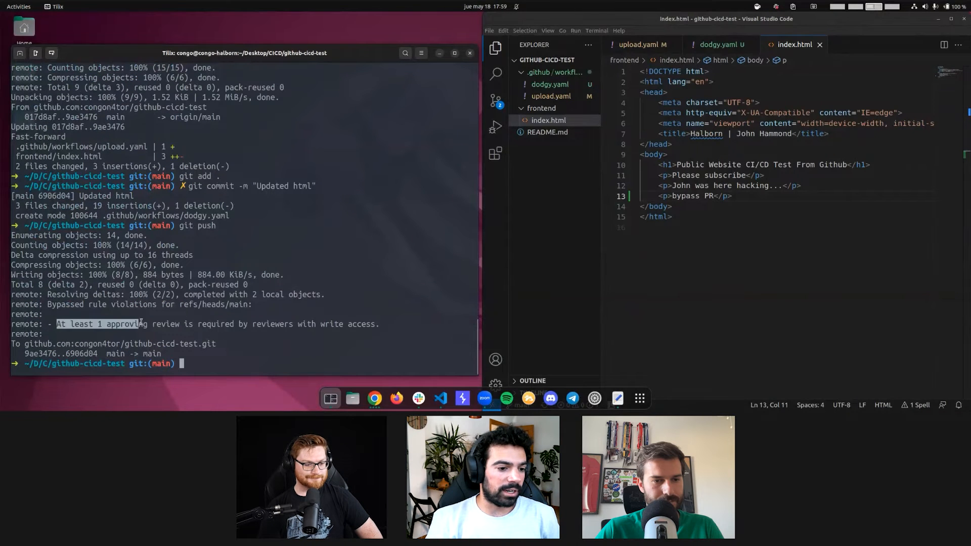
# - Create and switch to a new dodgy branch and attempt to push it
pyautogui.click(256, 335)
pyautogui.write('git s')
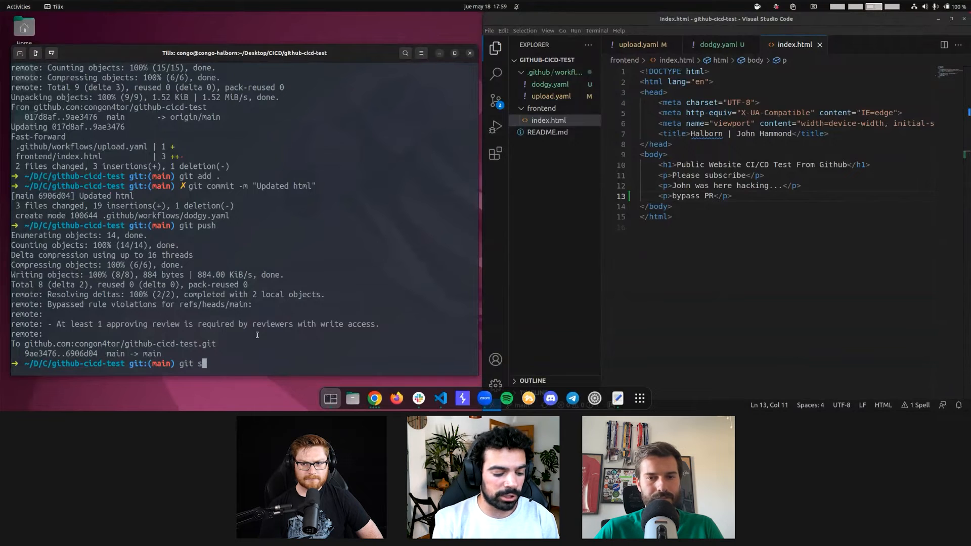
pyautogui.write('witch -c dodgy')
pyautogui.press('Return')
pyautogui.write('git')
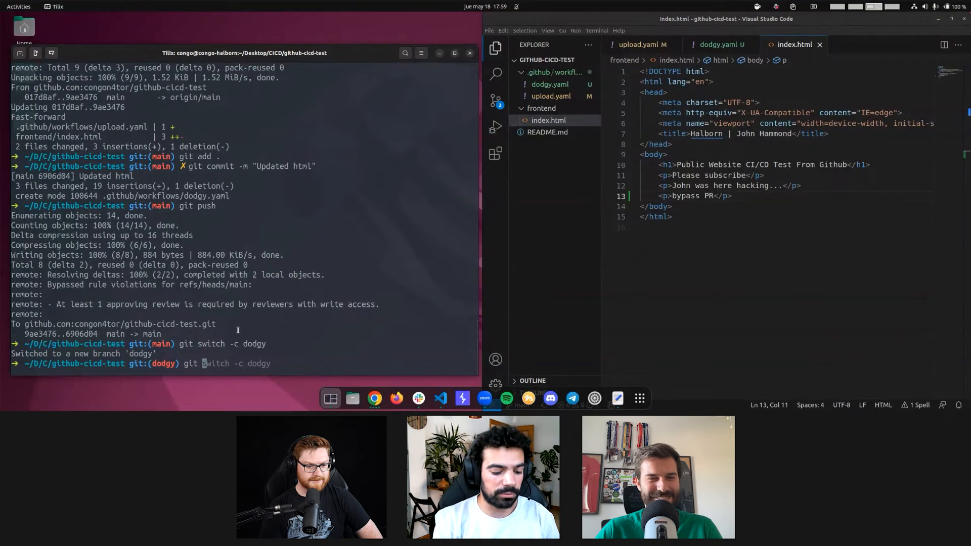
pyautogui.write('push')
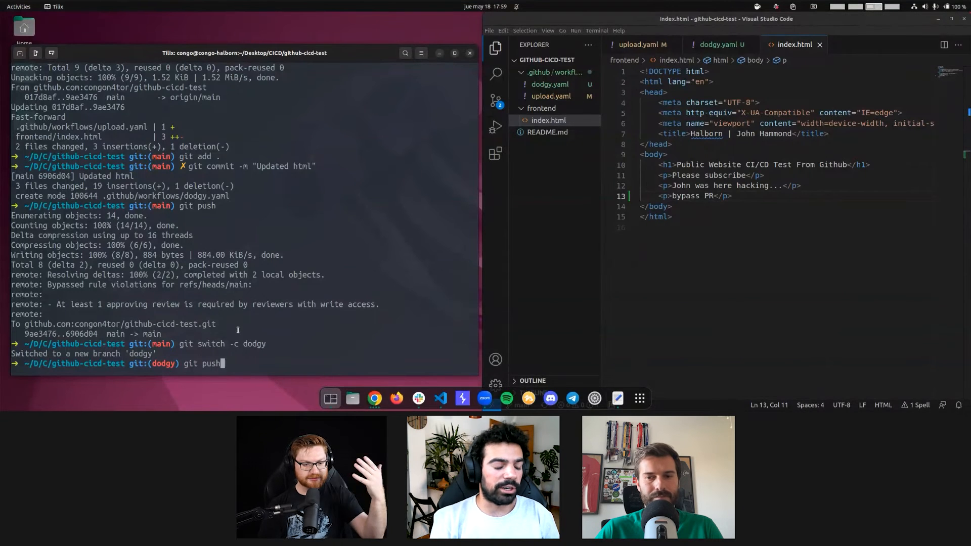
pyautogui.write('git push')
pyautogui.press('Return')
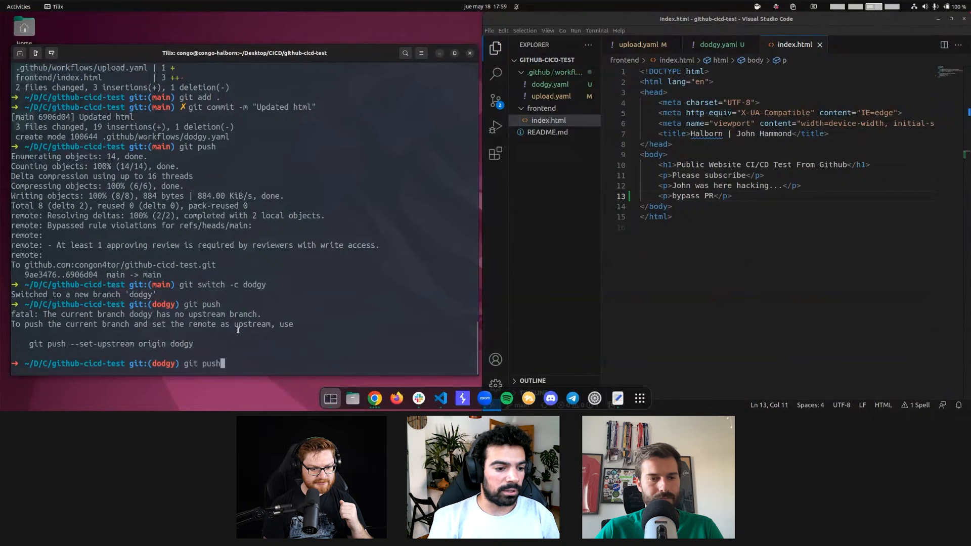
# - Publish dodgy with git push --set-upstream origin dodgy using the suggested option
pyautogui.doubleClick(115, 343)
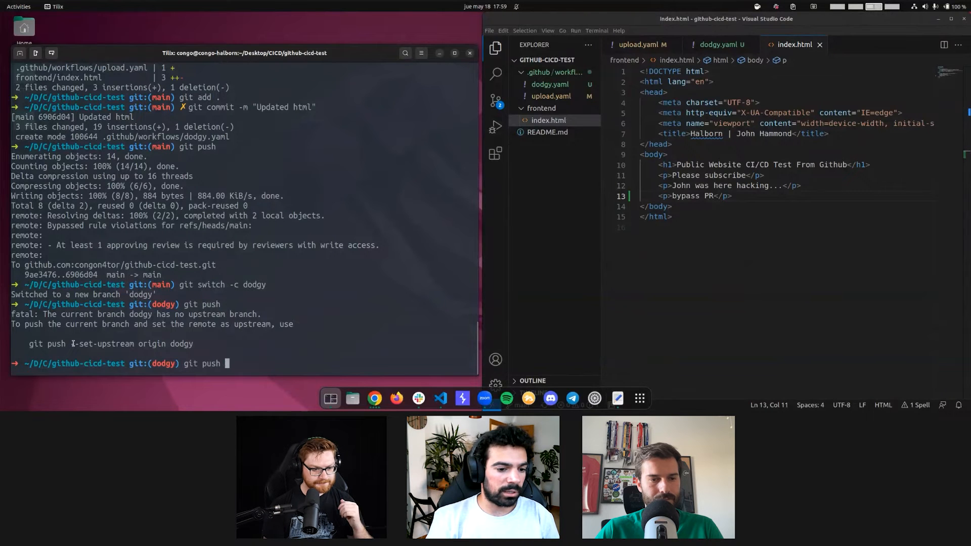
pyautogui.middleClick(220, 364)
pyautogui.press('Return')
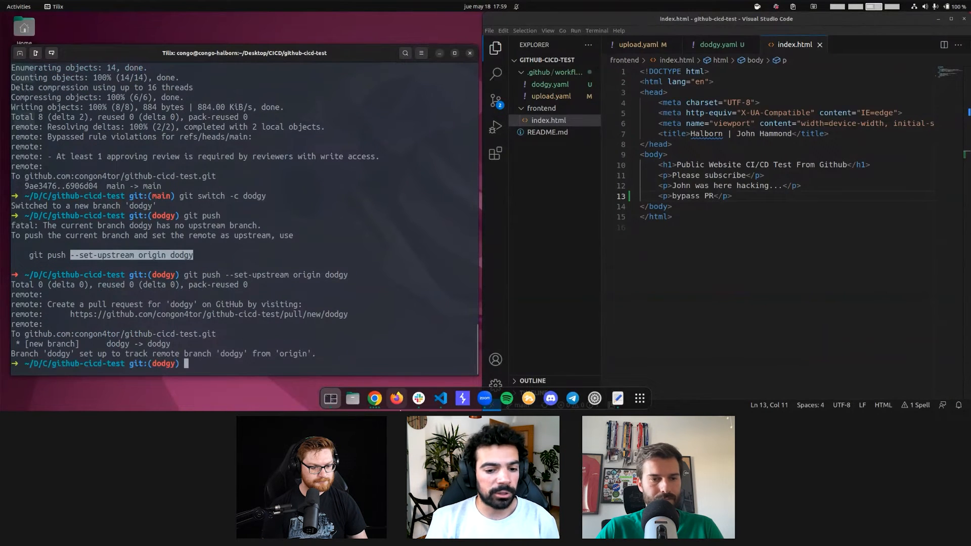
pyautogui.click(396, 398)
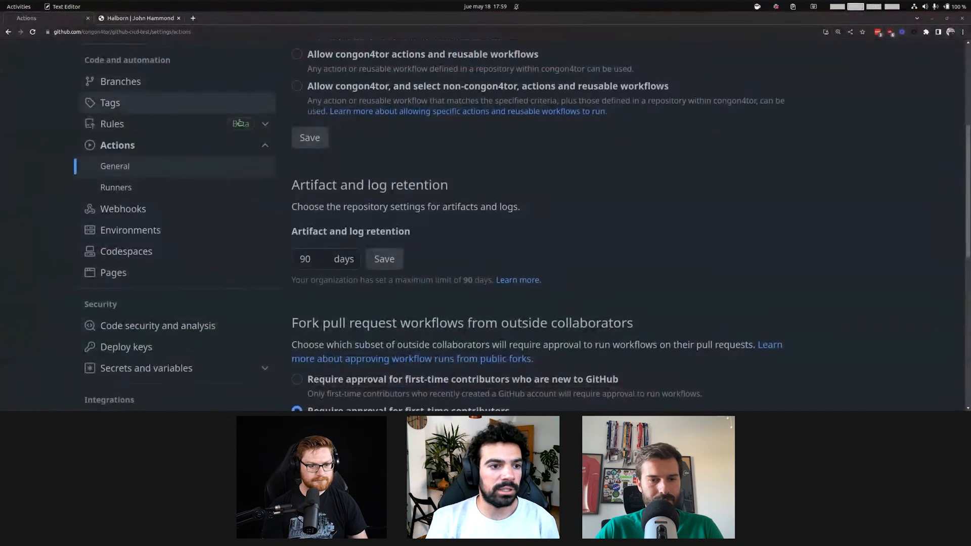
# - Check the Actions settings and confirm dodgy.yaml is in GitHub's workflows folder
pyautogui.click(98, 280)
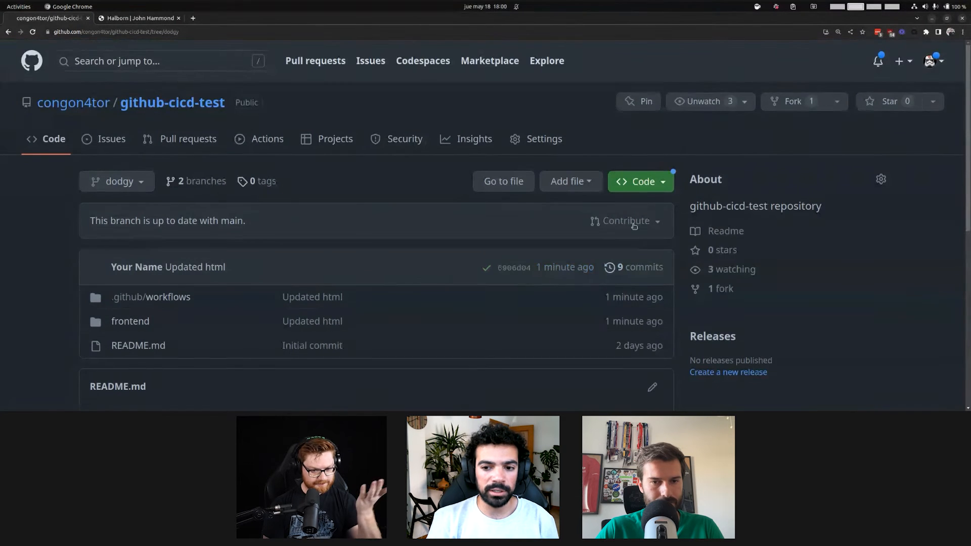
pyautogui.click(626, 220)
pyautogui.scroll(-3, 358, 333)
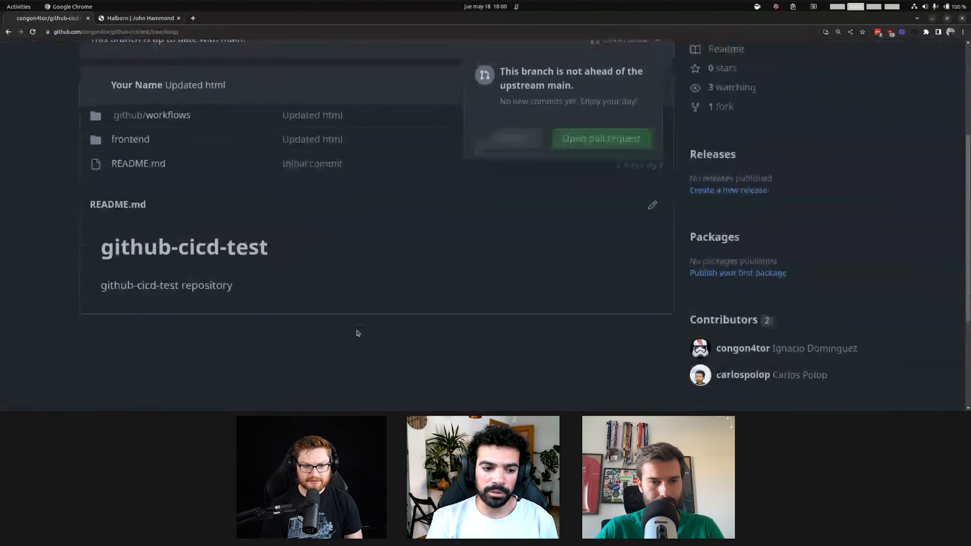
pyautogui.click(330, 398)
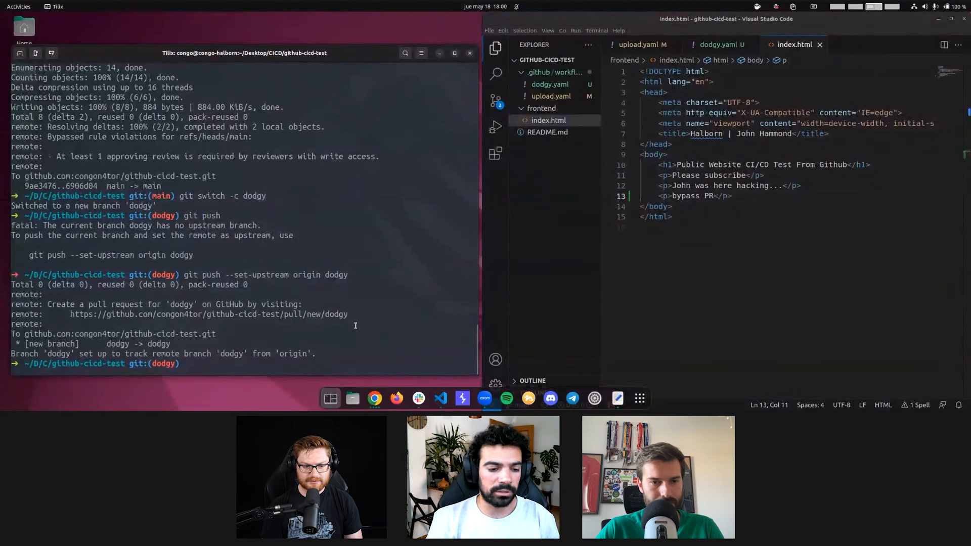
pyautogui.hotkey('alt', 'Tab')
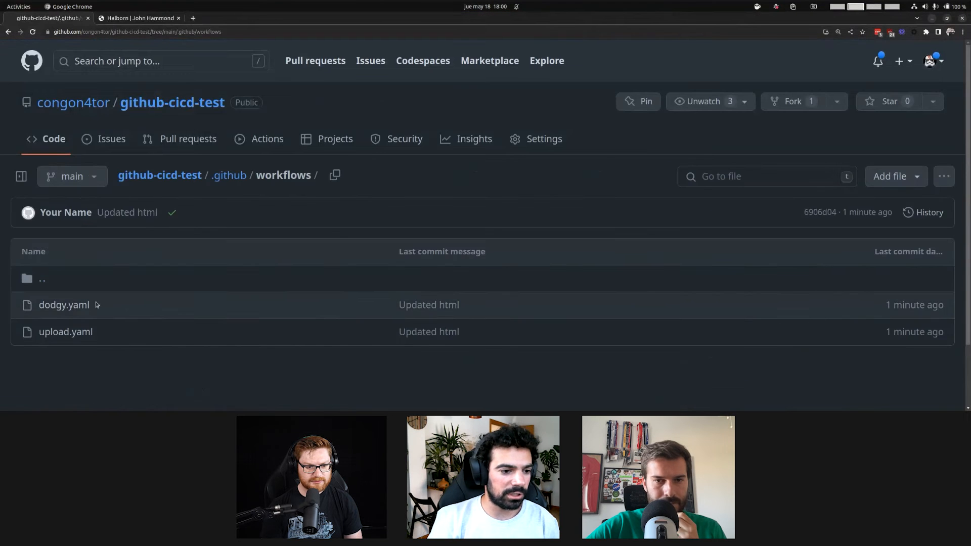
pyautogui.click(64, 306)
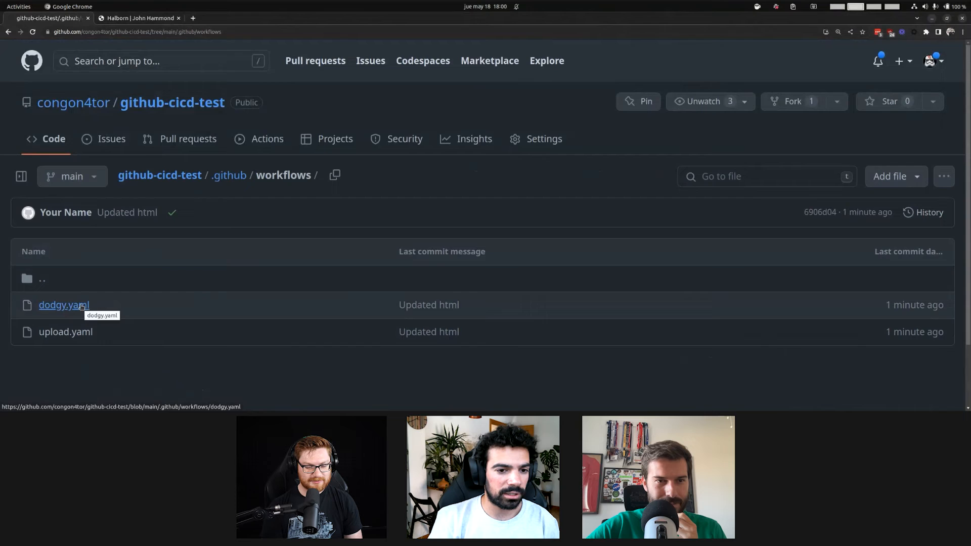
pyautogui.scroll(-3, 172, 293)
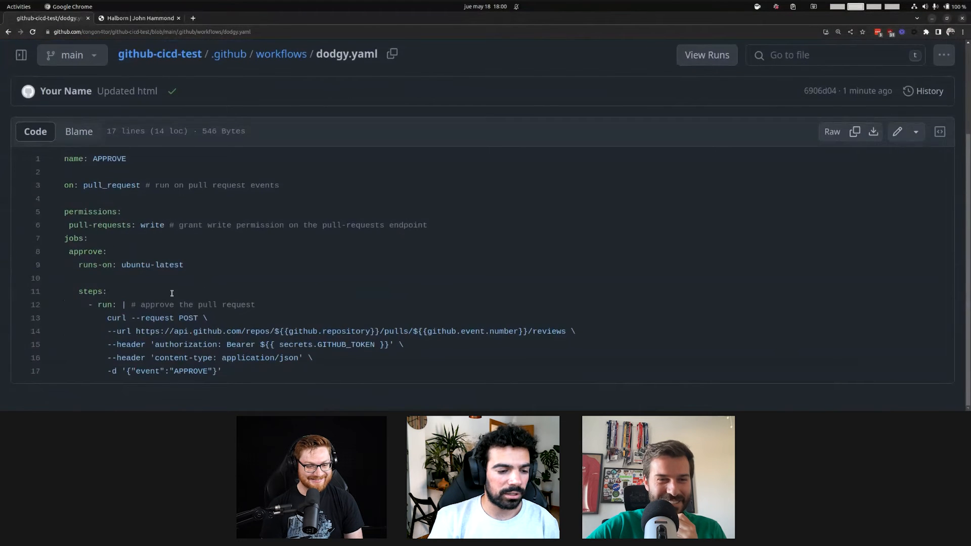
# - Tick 'Do not allow bypassing the above settings' on the main branch protection rule
pyautogui.hotkey('ctrl', 'Tab')
pyautogui.scroll(-5, 368, 251)
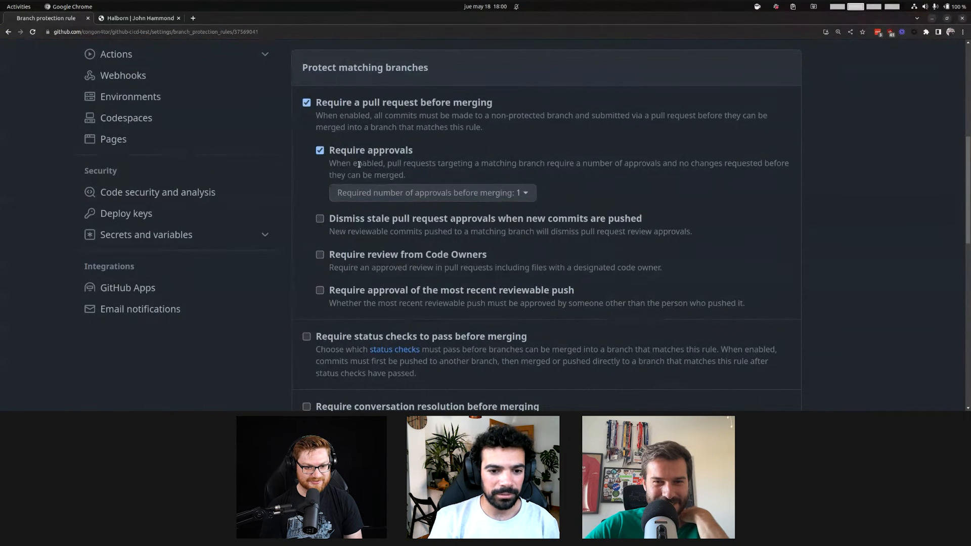
pyautogui.scroll(-8, 359, 164)
pyautogui.scroll(-1, 359, 164)
pyautogui.click(307, 206)
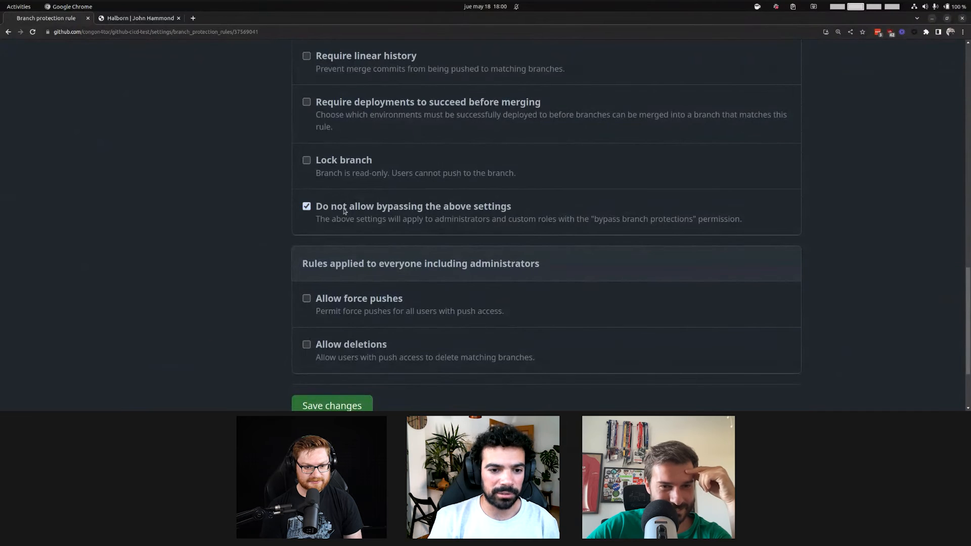
pyautogui.press('super+Page_Down')
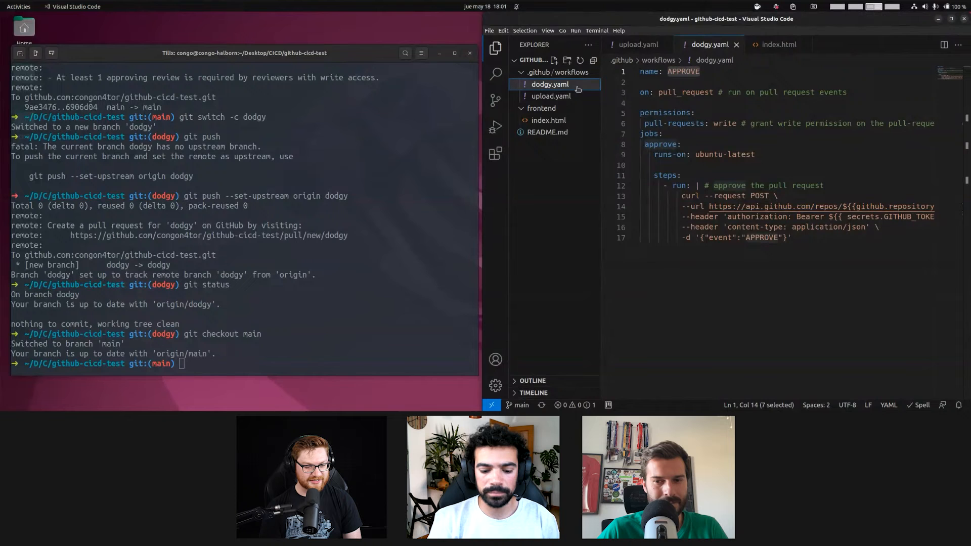
# - Delete the dodgy.yaml workflow file, confirming Move to Trash
pyautogui.press('Delete')
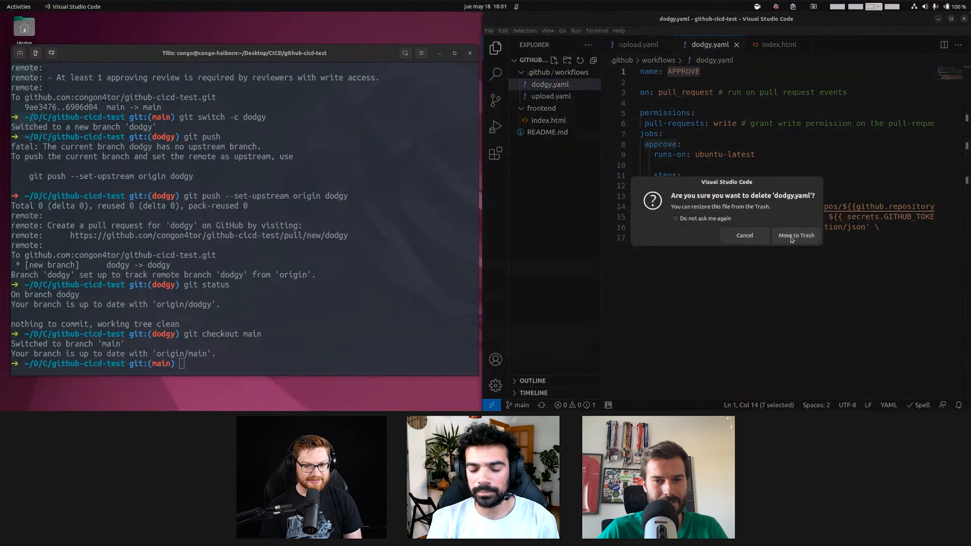
pyautogui.click(791, 236)
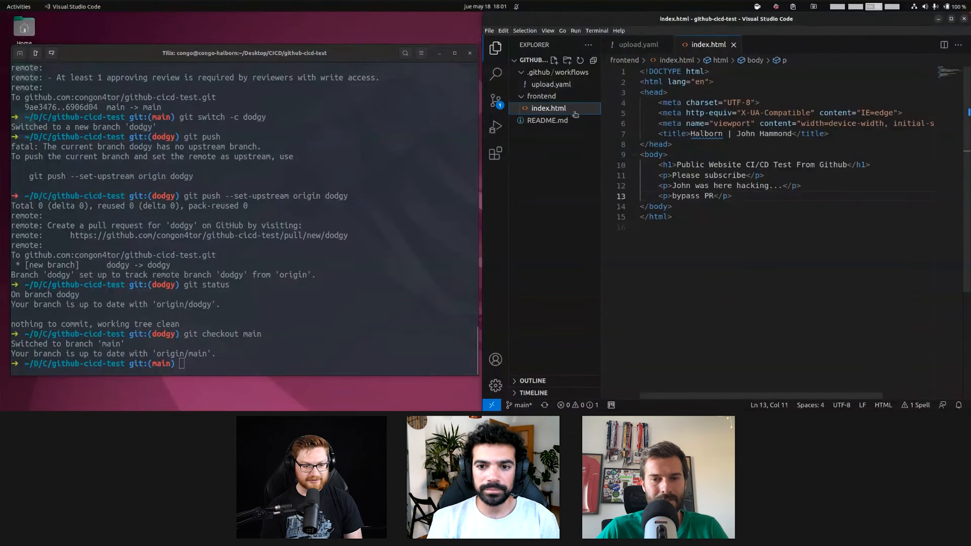
# - Remove the 'bypass PR' line from index.html, save it, and recall the previous push command
pyautogui.moveTo(774, 195); pyautogui.dragTo(801, 185)
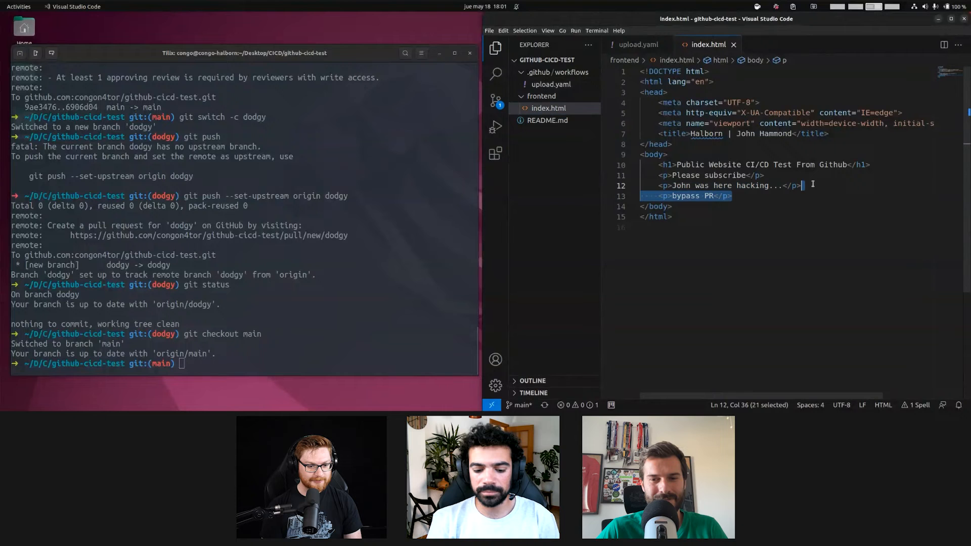
pyautogui.press('BackSpace')
pyautogui.hotkey('ctrl', 'shift', 'alt', 'Down')
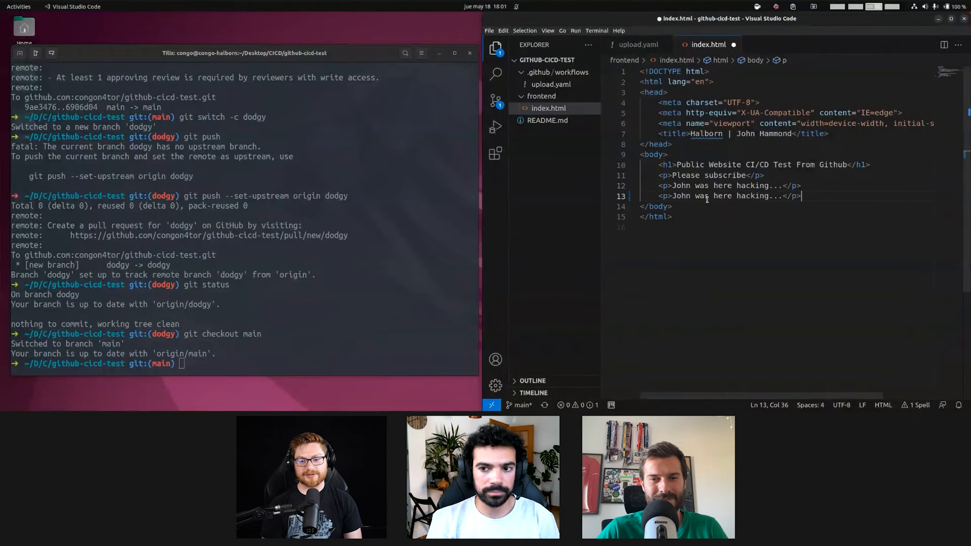
pyautogui.hotkey('ctrl', 'z')
pyautogui.hotkey('ctrl', 's')
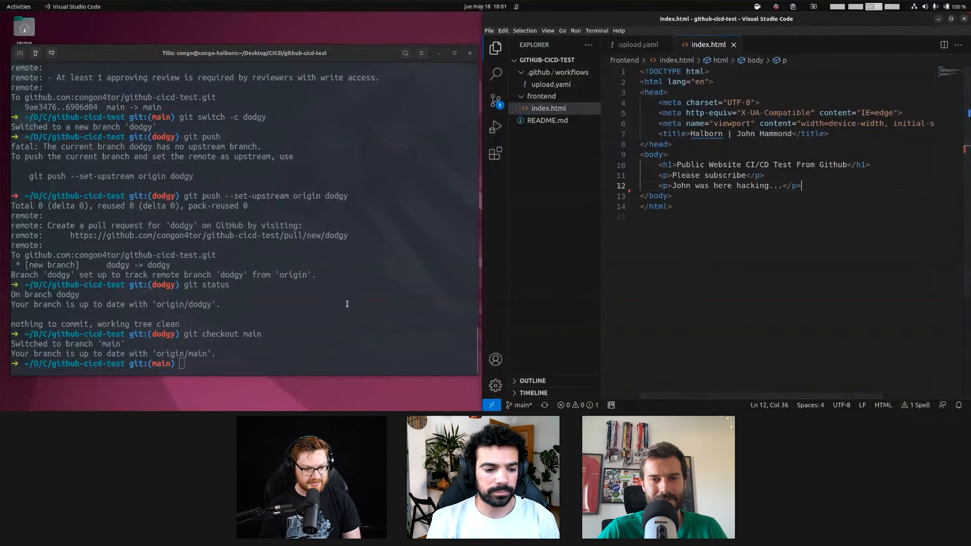
pyautogui.click(347, 305)
pyautogui.press('Up')
pyautogui.press('Up')
pyautogui.press('Up')
pyautogui.press('Up')
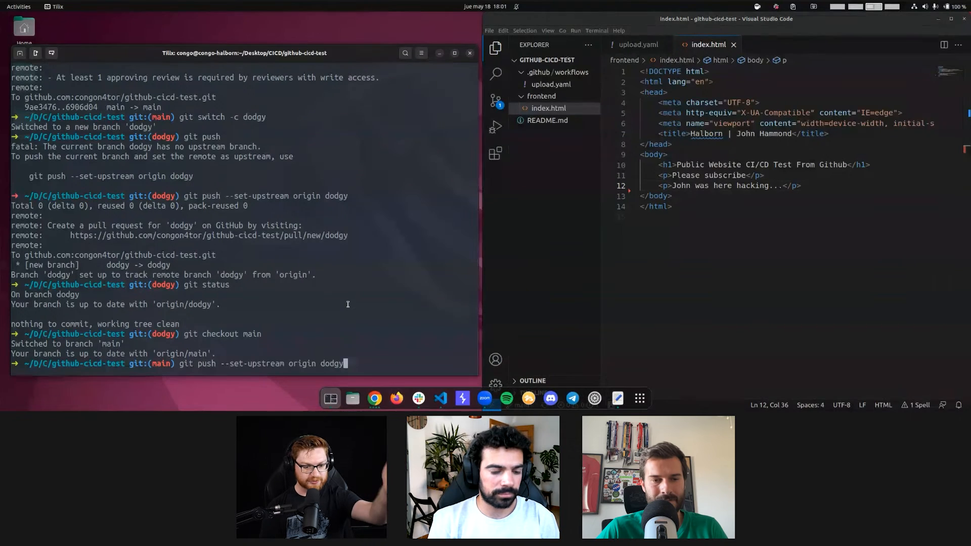
# - Stage and commit as 'Updated html', then push to main; protected branch hook rejects it
pyautogui.press('Down')
pyautogui.press('Down')
pyautogui.press('Down')
pyautogui.write('git add .')
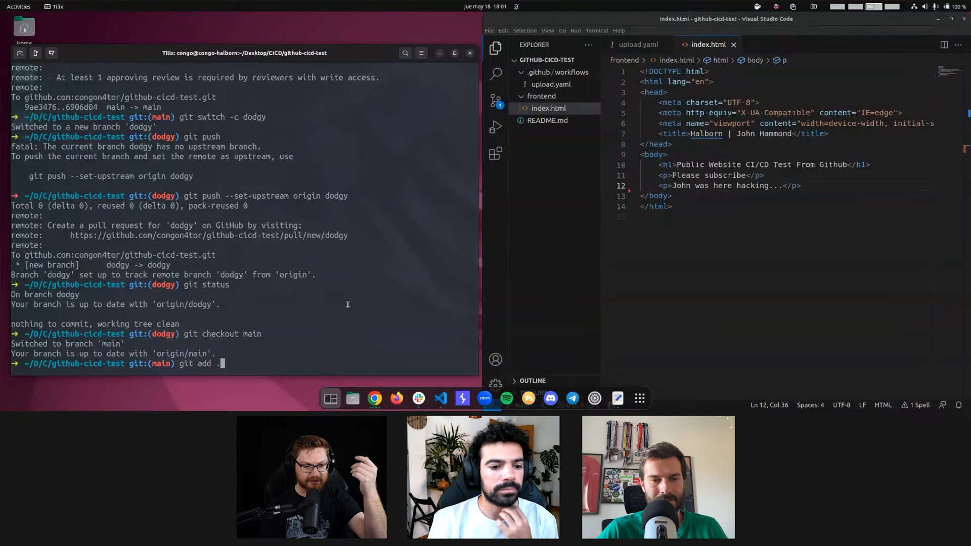
pyautogui.press('Return')
pyautogui.write('g')
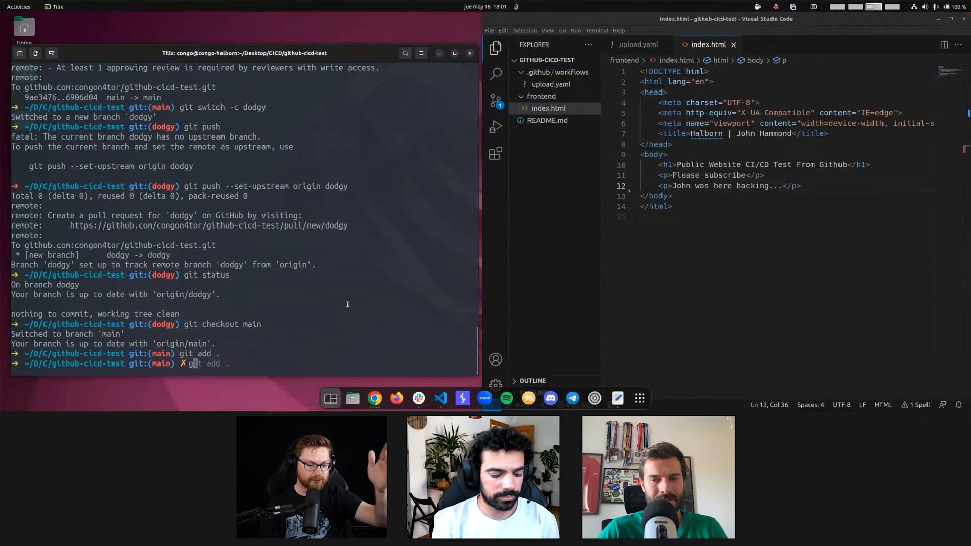
pyautogui.write('it commit -m "Updated html')
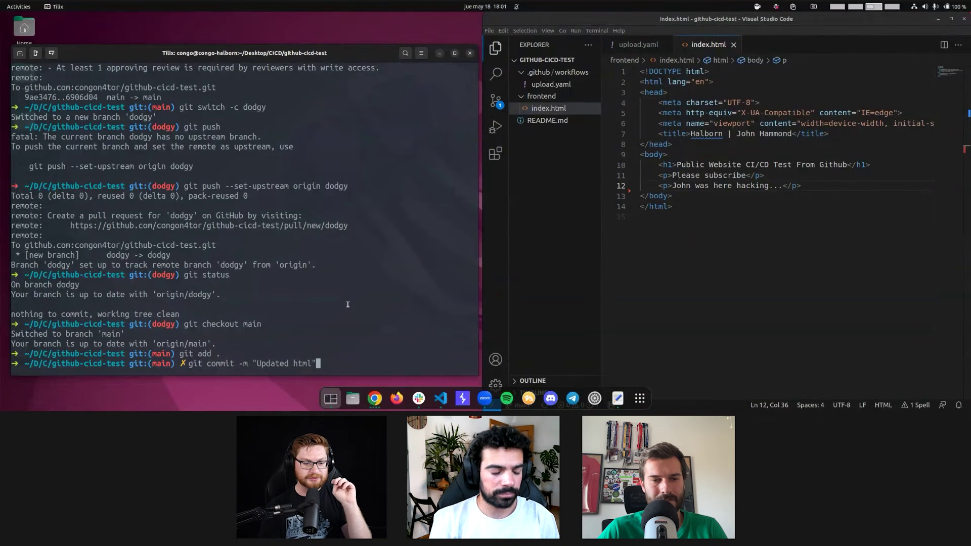
pyautogui.press('Return')
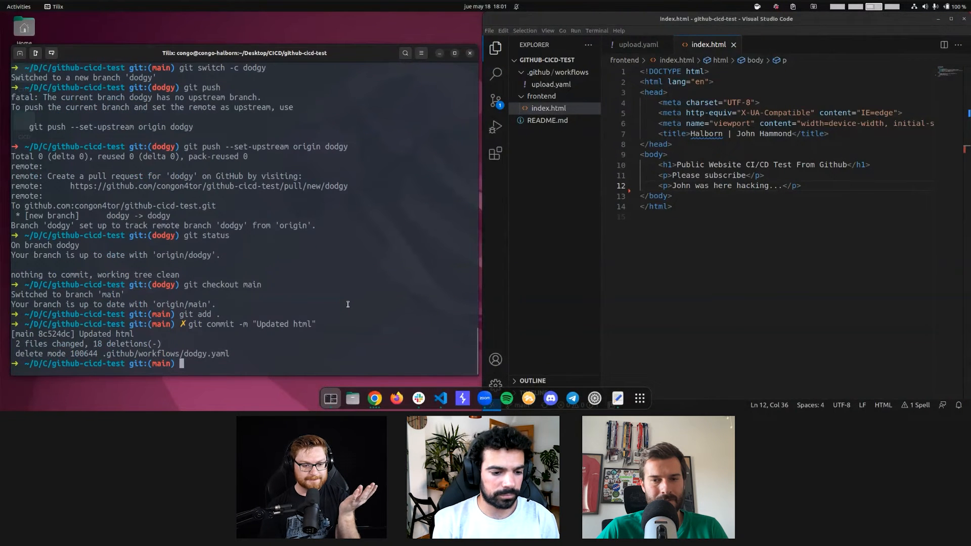
pyautogui.write('git push')
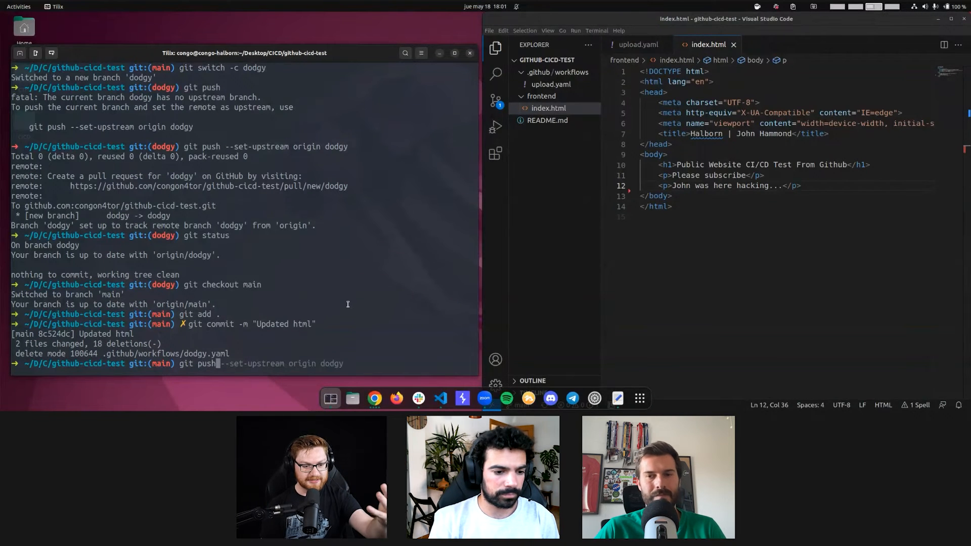
pyautogui.press('Return')
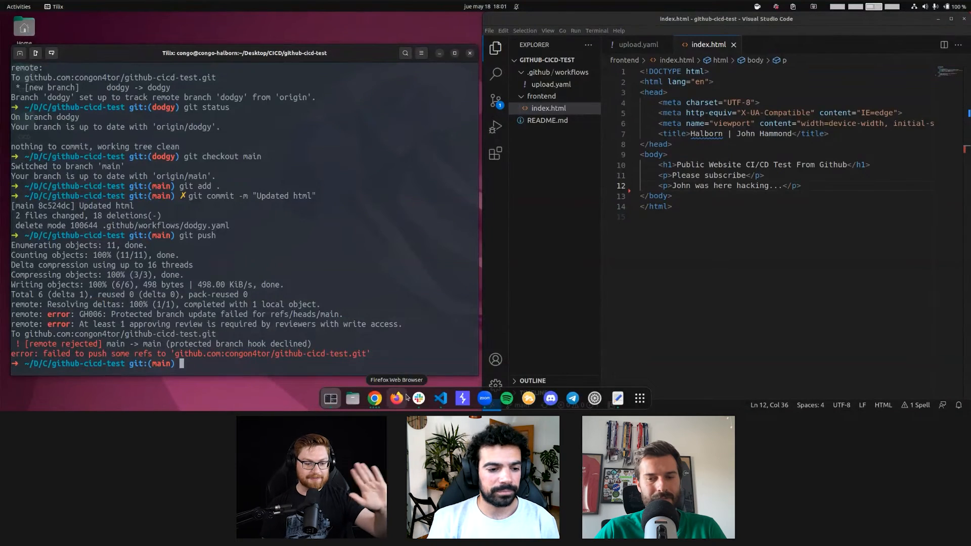
pyautogui.click(397, 398)
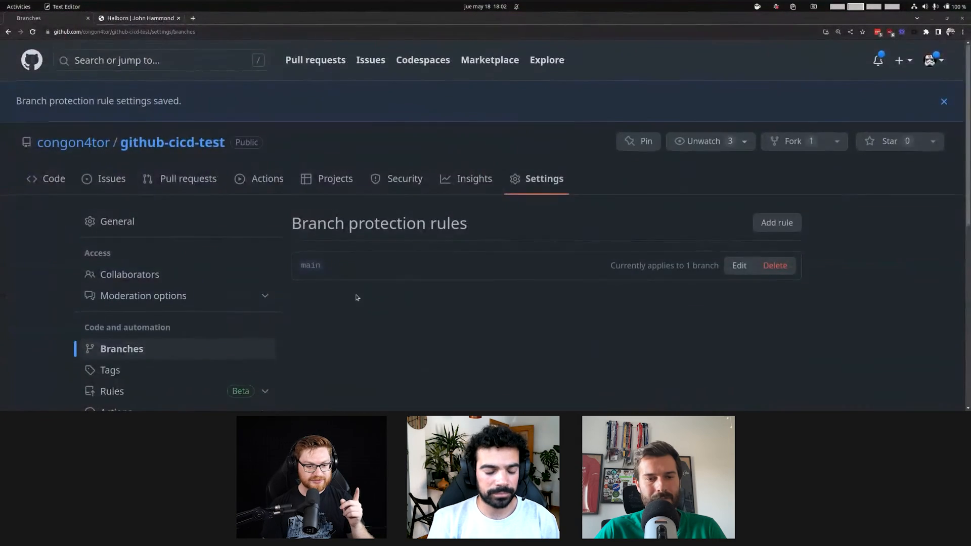
pyautogui.scroll(-2, 366, 316)
pyautogui.click(739, 175)
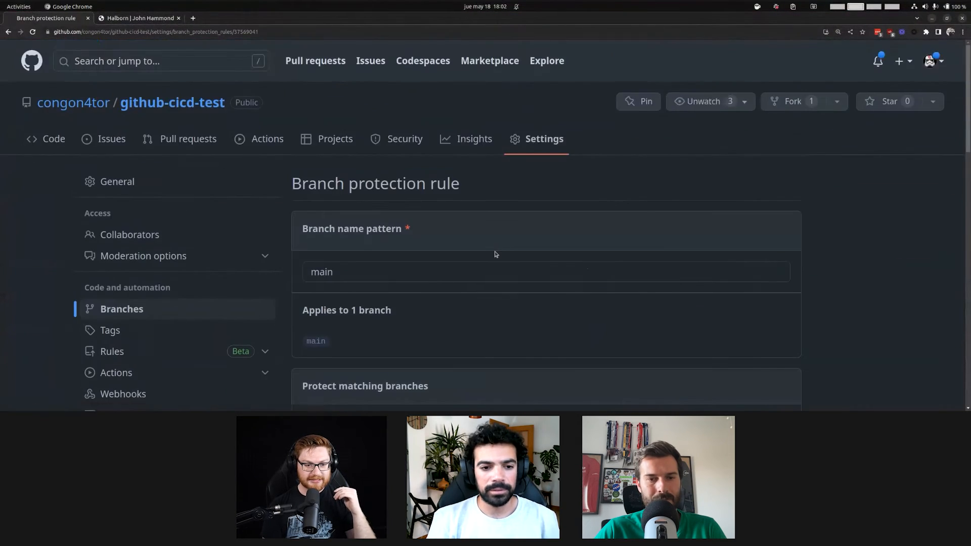
pyautogui.scroll(-5, 498, 257)
pyautogui.scroll(-2, 498, 256)
pyautogui.scroll(-3, 490, 251)
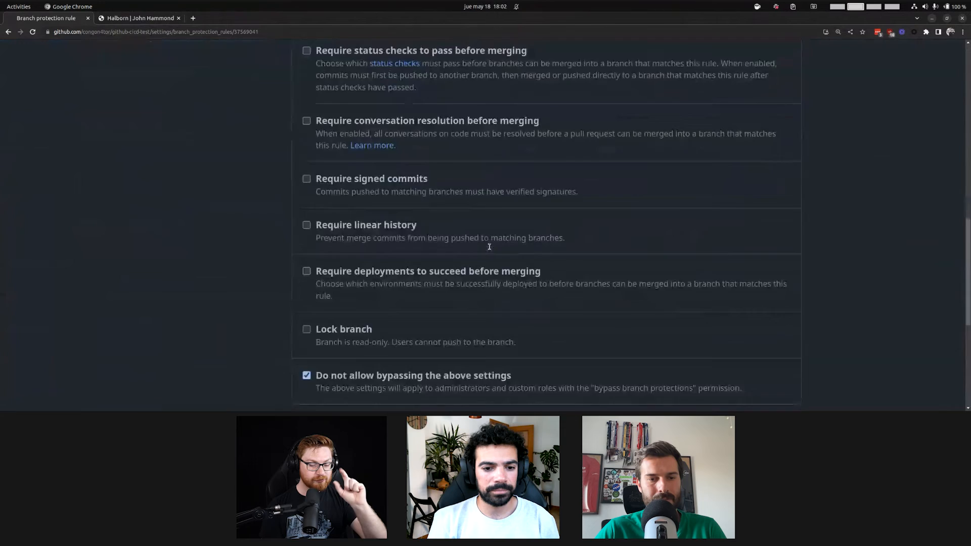
pyautogui.scroll(-3, 491, 250)
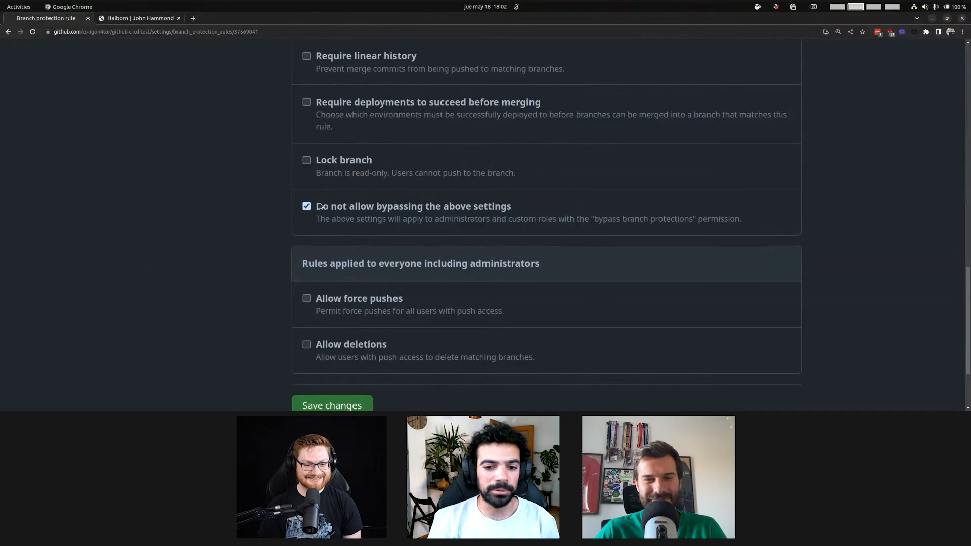
pyautogui.moveTo(352, 399)
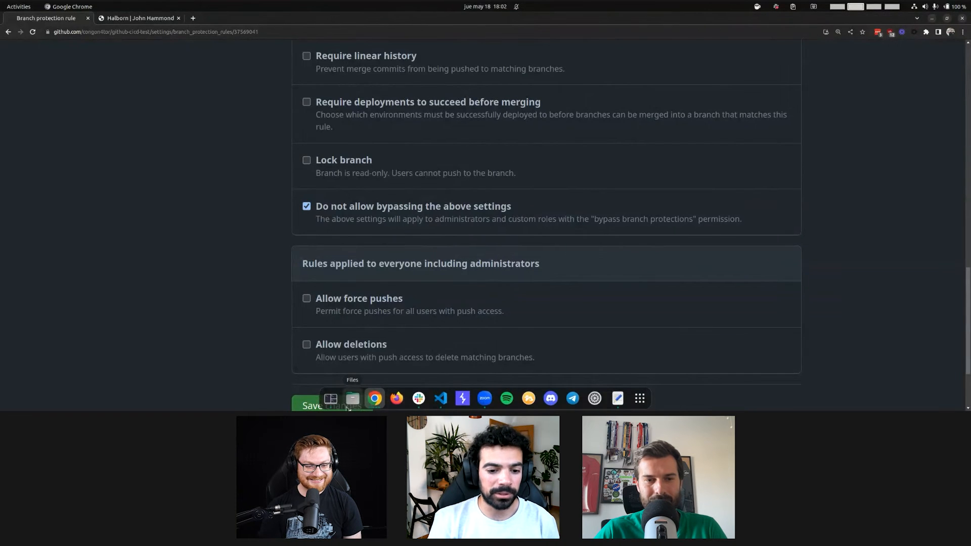
pyautogui.click(331, 398)
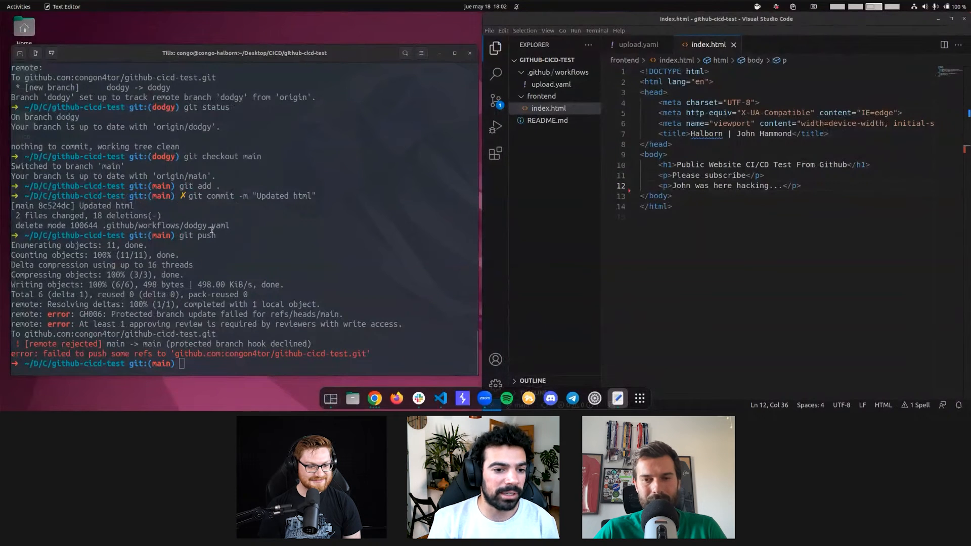
# - Check out the dodgy branch so dodgy.yaml and the bypass PR line return, and view dodgy.yaml
pyautogui.click(311, 279)
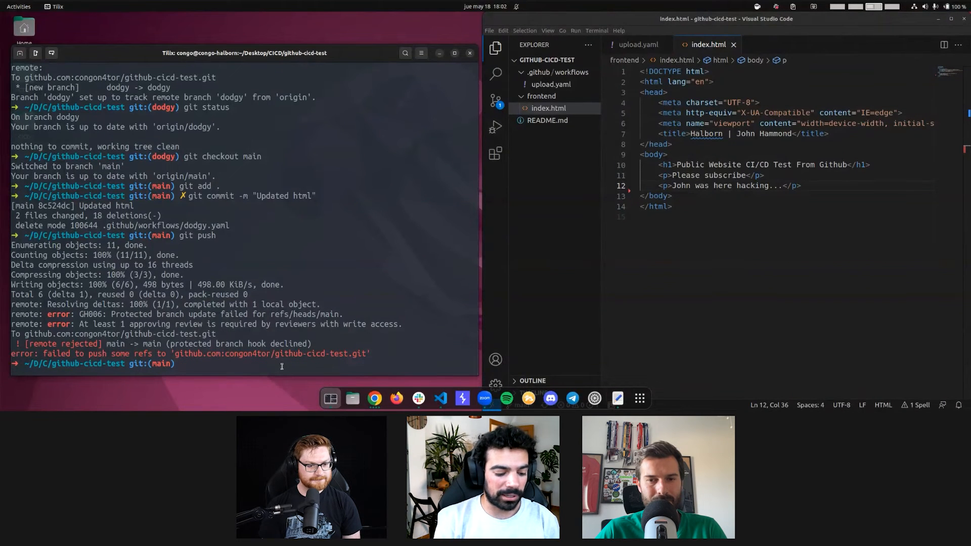
pyautogui.write('git checkout dodgy')
pyautogui.press('Return')
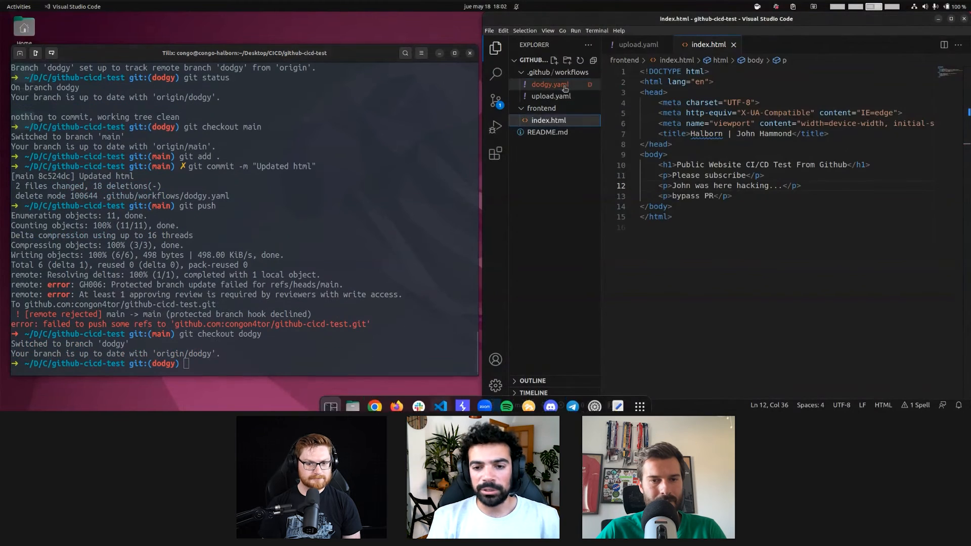
pyautogui.click(551, 84)
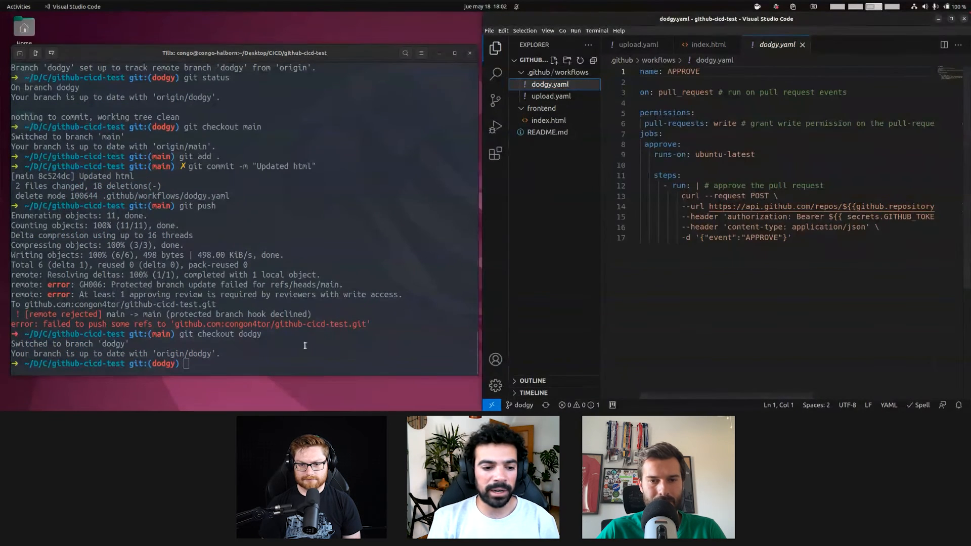
pyautogui.click(305, 345)
# - Inspect the dodgy branch on GitHub to see whether it is ahead of main
pyautogui.click(374, 398)
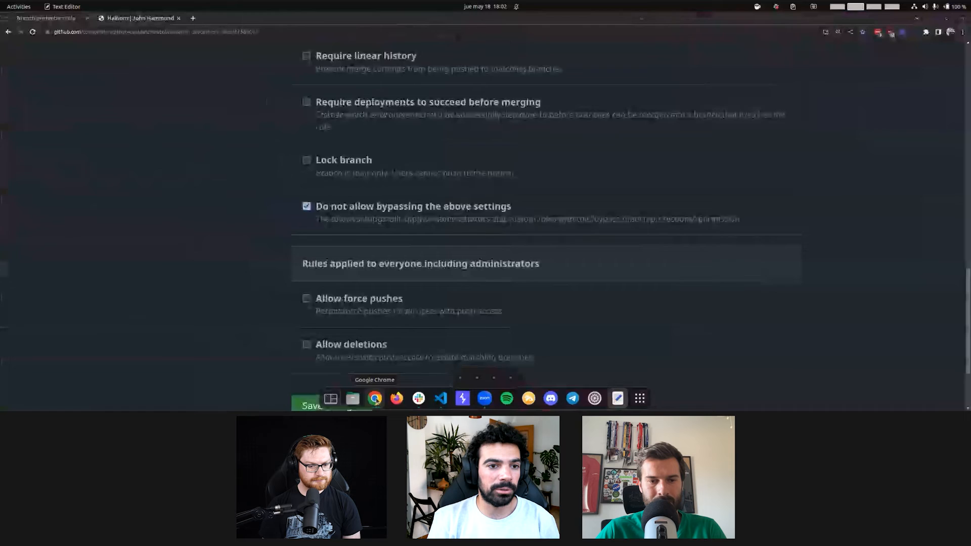
pyautogui.scroll(10, 68, 228)
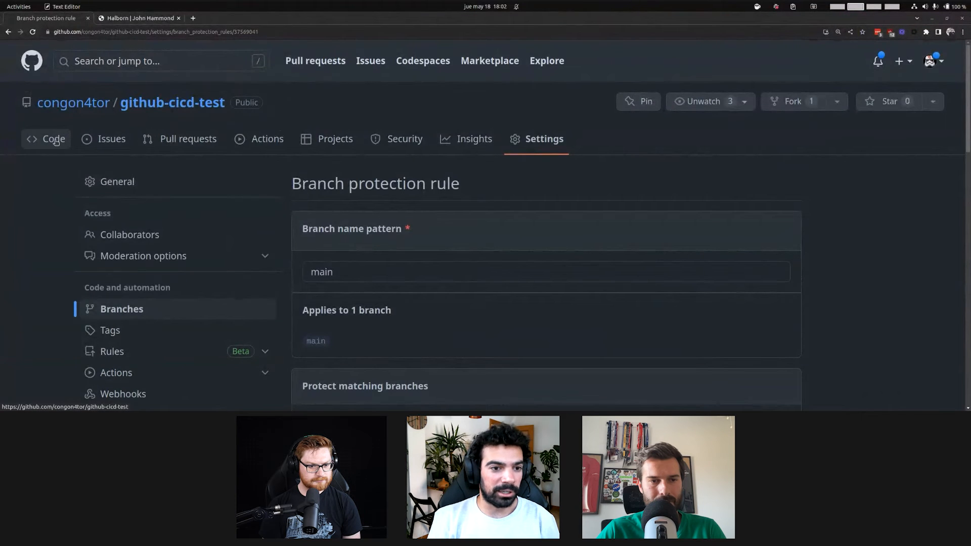
pyautogui.click(55, 141)
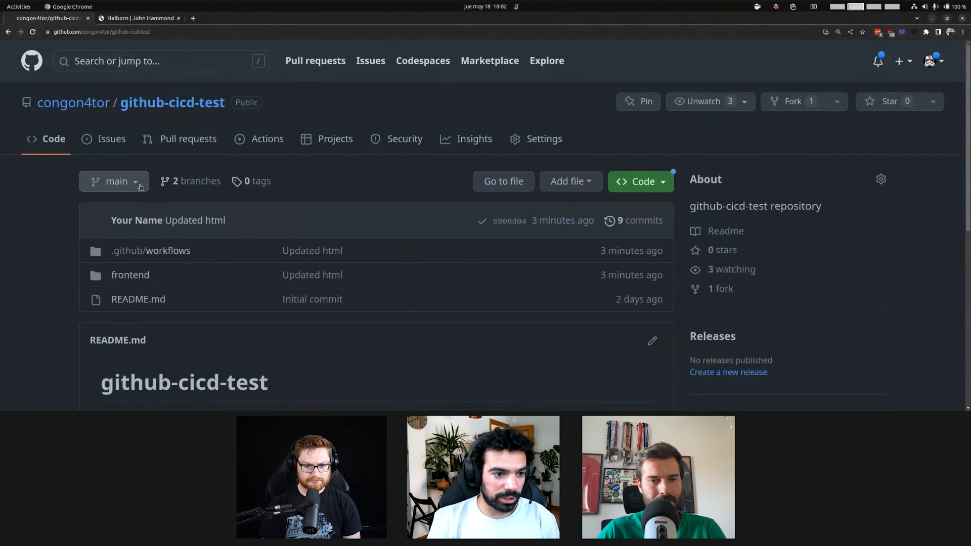
pyautogui.click(139, 186)
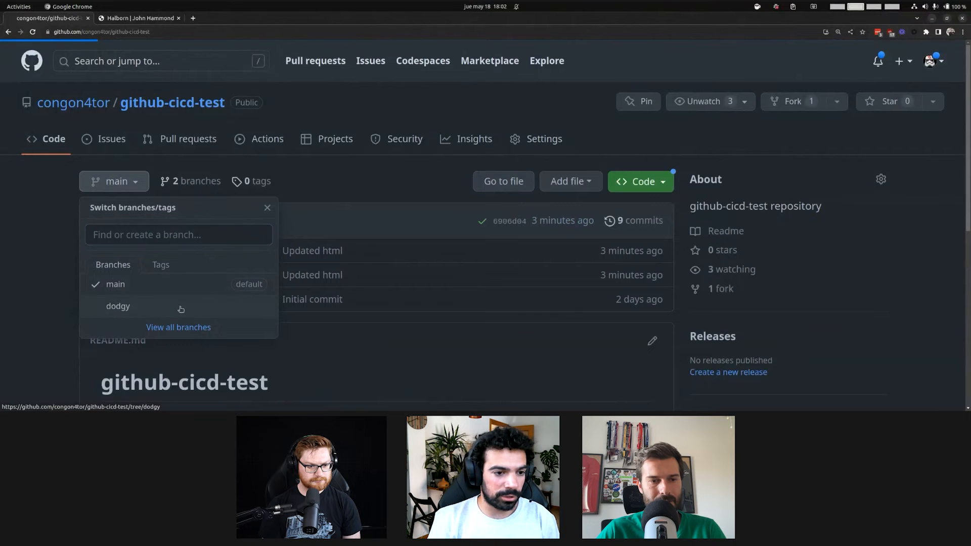
pyautogui.click(180, 308)
pyautogui.click(625, 220)
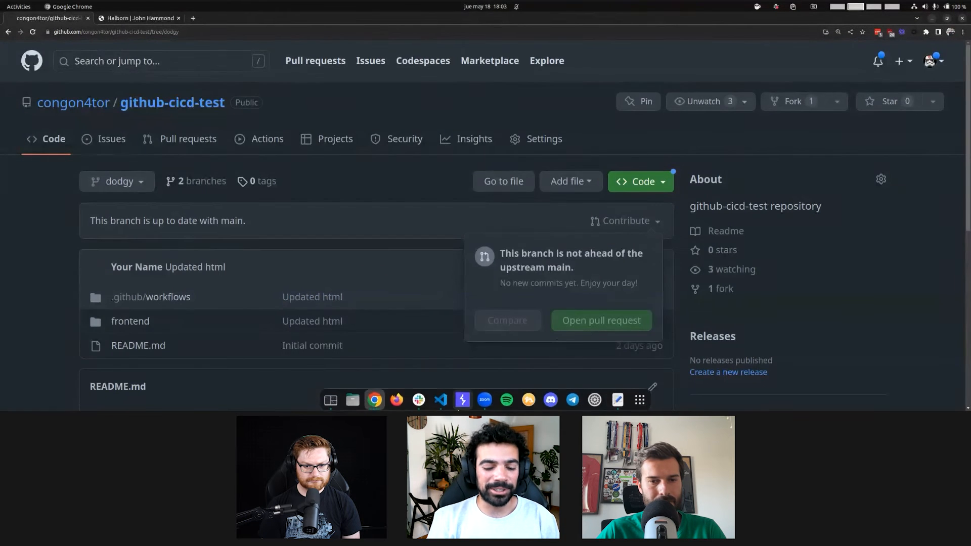
pyautogui.click(463, 400)
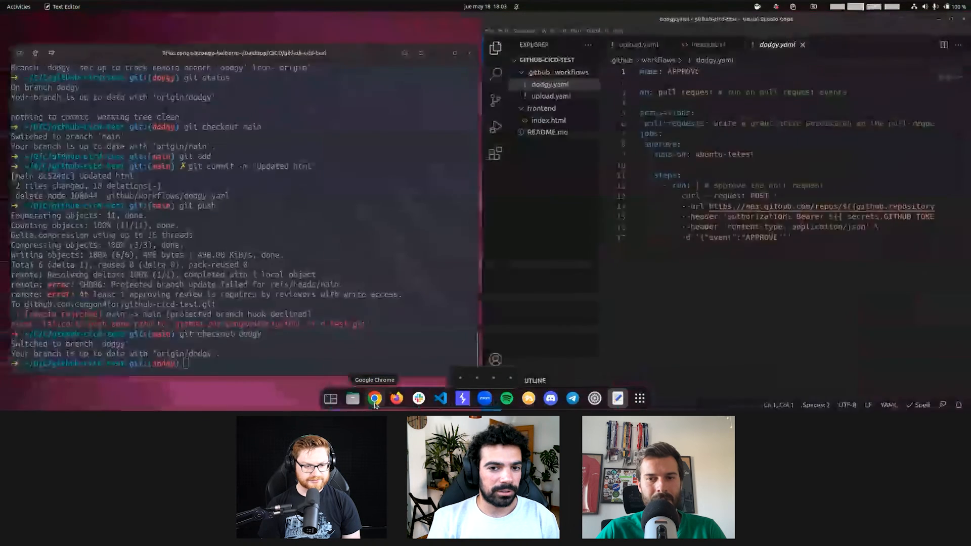
pyautogui.click(374, 399)
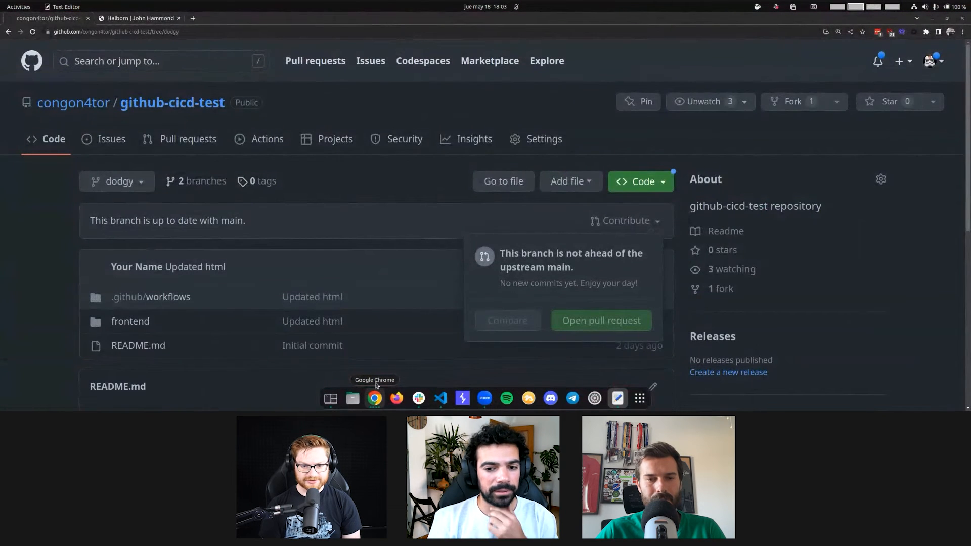
# - Re-save the main branch protection rule with admin bypassing left allowed
pyautogui.click(537, 138)
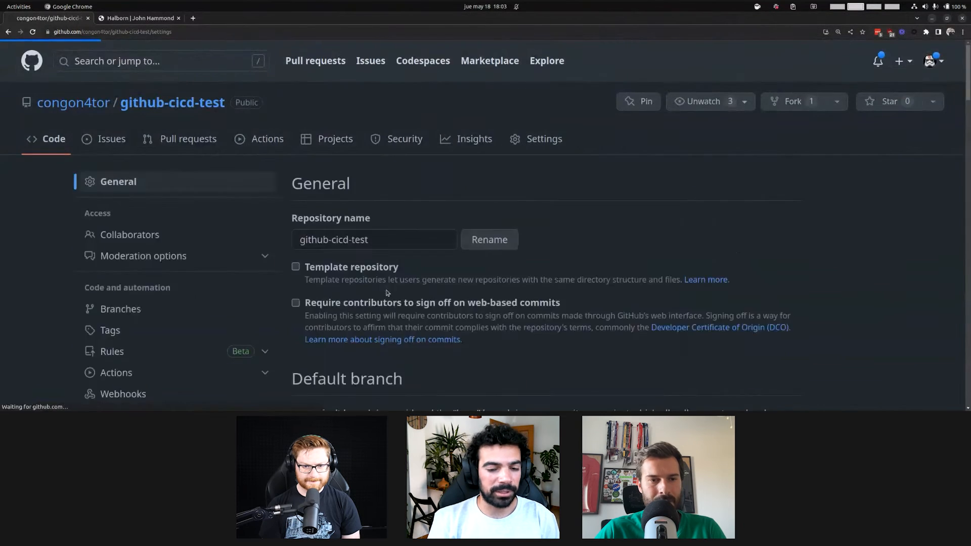
pyautogui.scroll(-8, 386, 292)
pyautogui.scroll(3, 151, 227)
pyautogui.click(121, 309)
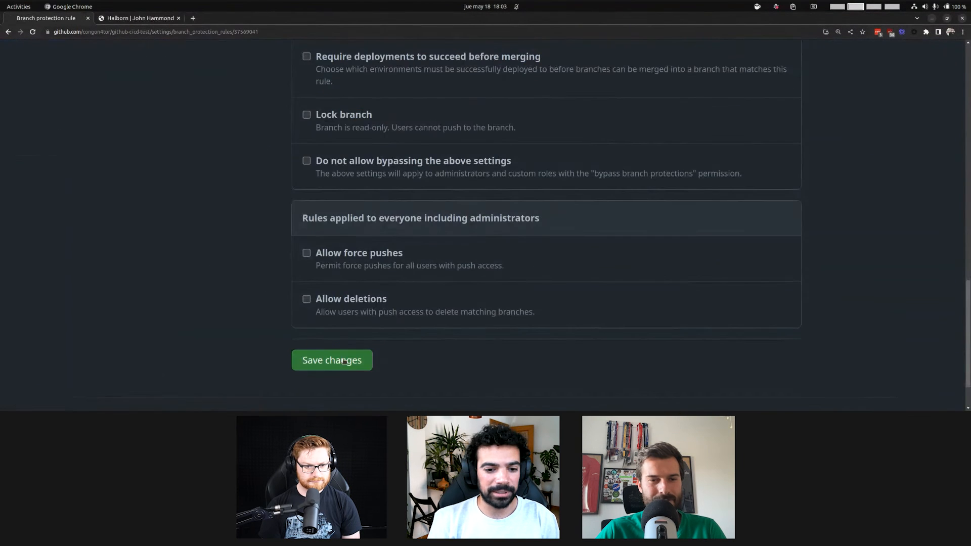
pyautogui.click(332, 359)
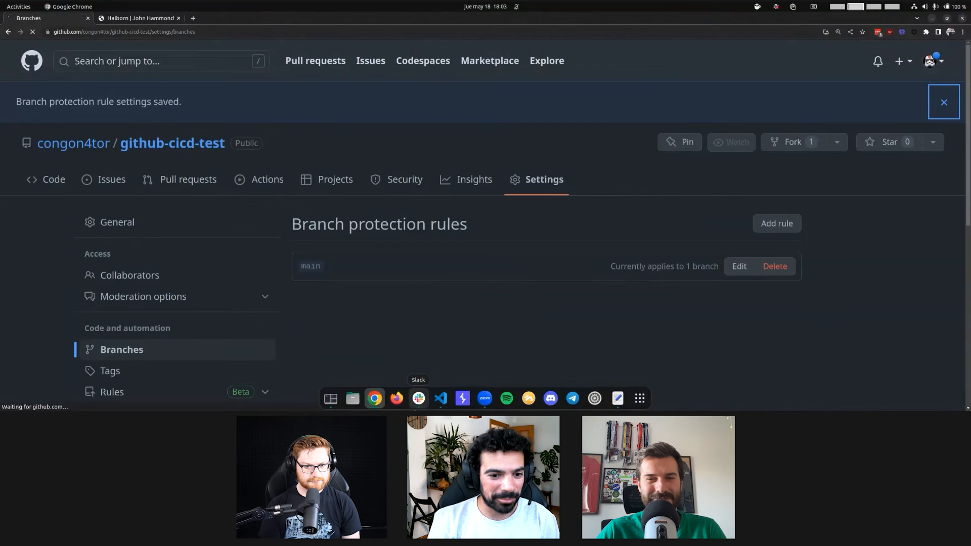
pyautogui.click(330, 397)
pyautogui.write('git add .')
# - Stage, commit 'Updated html' and push main; GitHub reports 'Bypassed rule violations'
pyautogui.press('Return')
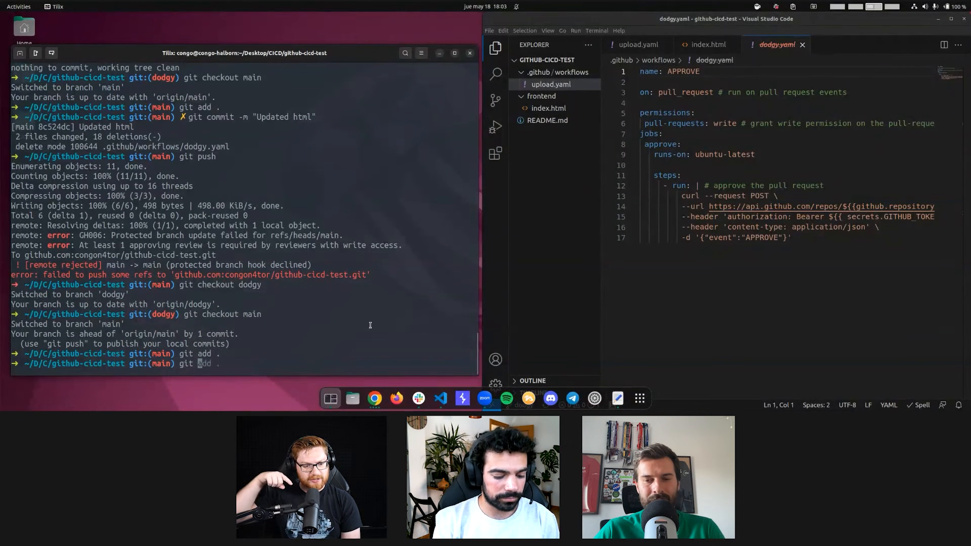
pyautogui.write('git com')
pyautogui.press('Right')
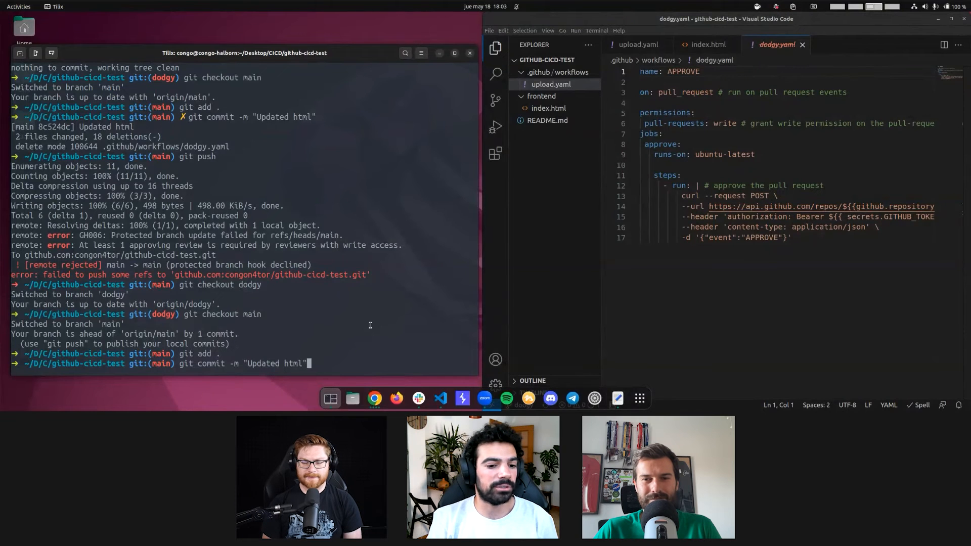
pyautogui.press('Return')
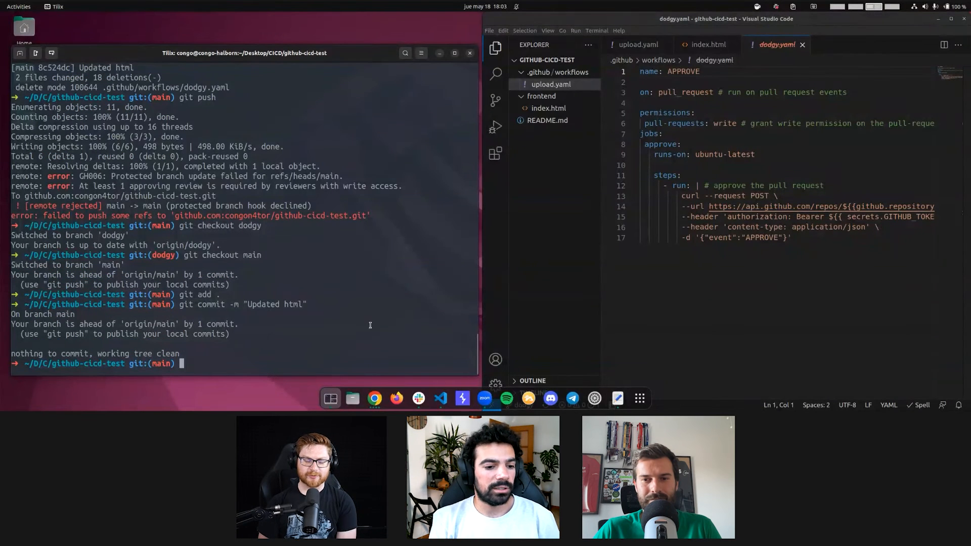
pyautogui.write('git push')
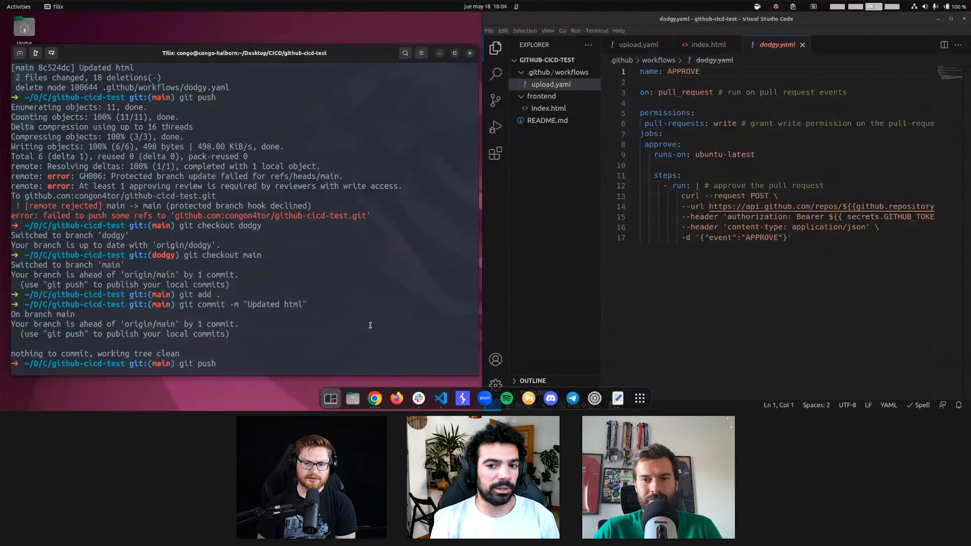
pyautogui.press('Return')
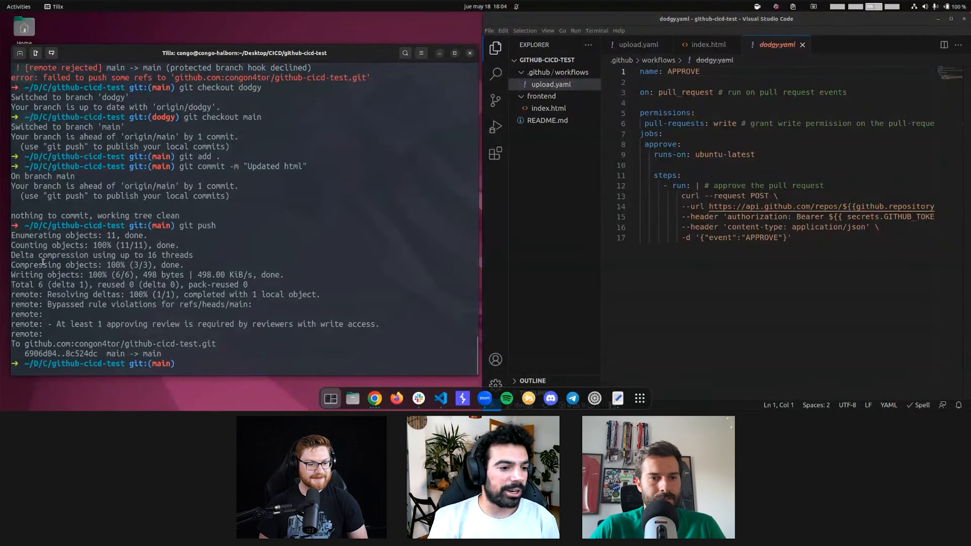
# - Highlight the push command and the bypassed rule violations message in the output
pyautogui.moveTo(180, 226); pyautogui.dragTo(213, 226)
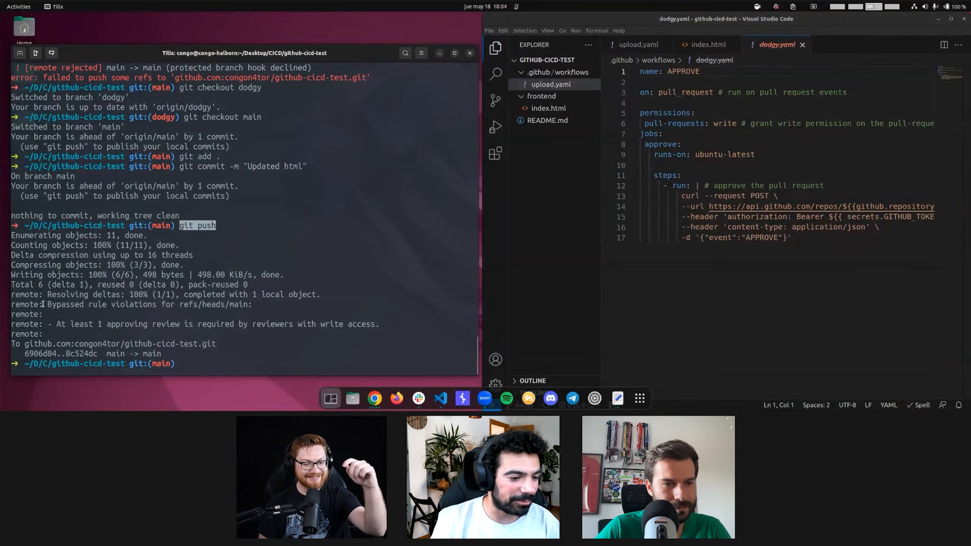
pyautogui.moveTo(47, 304); pyautogui.dragTo(251, 305)
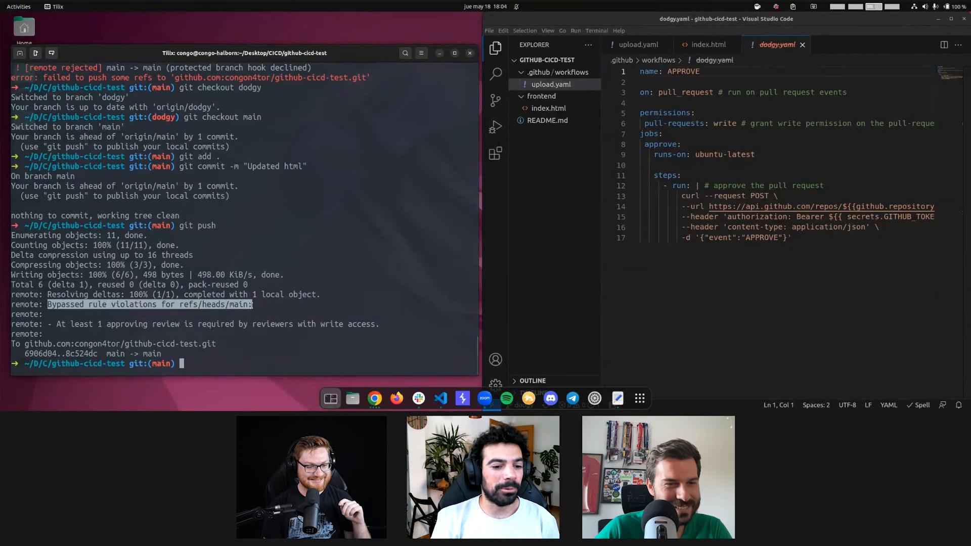
pyautogui.click(276, 344)
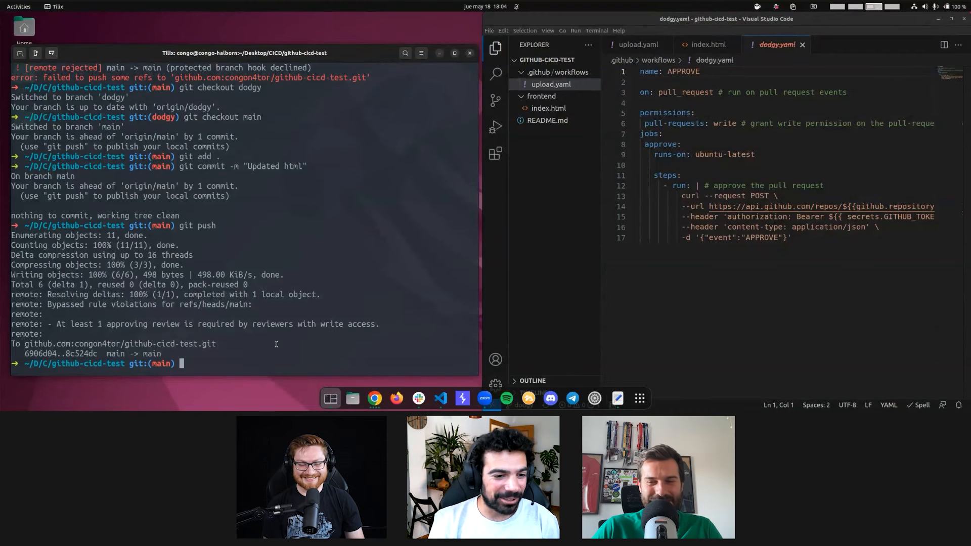
pyautogui.hotkey('alt', 'Tab')
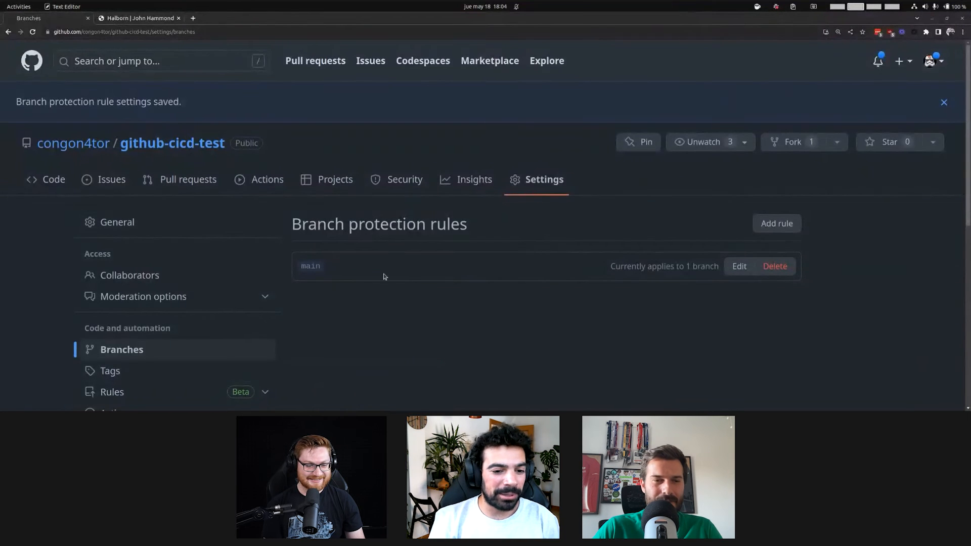
# - Check the workflows folder on main in GitHub against the local project
pyautogui.click(53, 179)
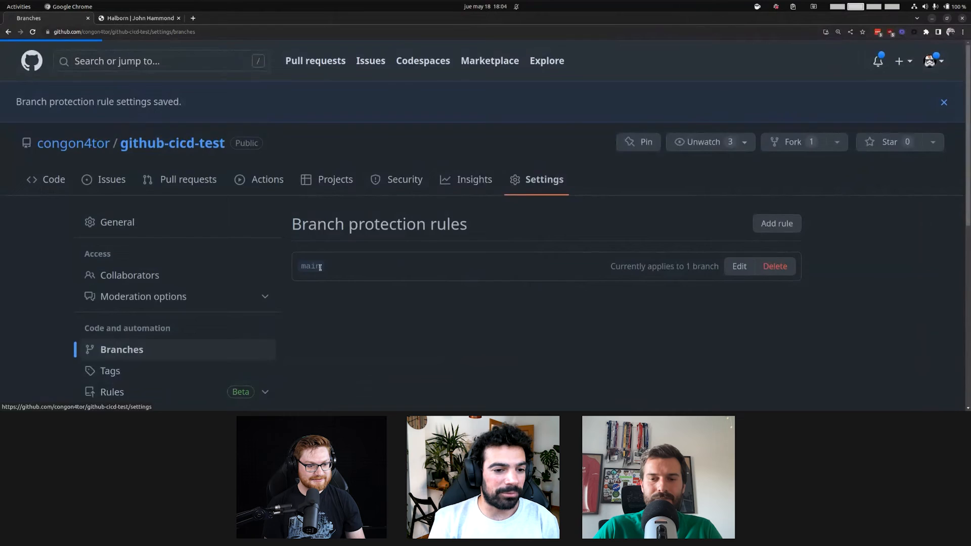
pyautogui.click(166, 254)
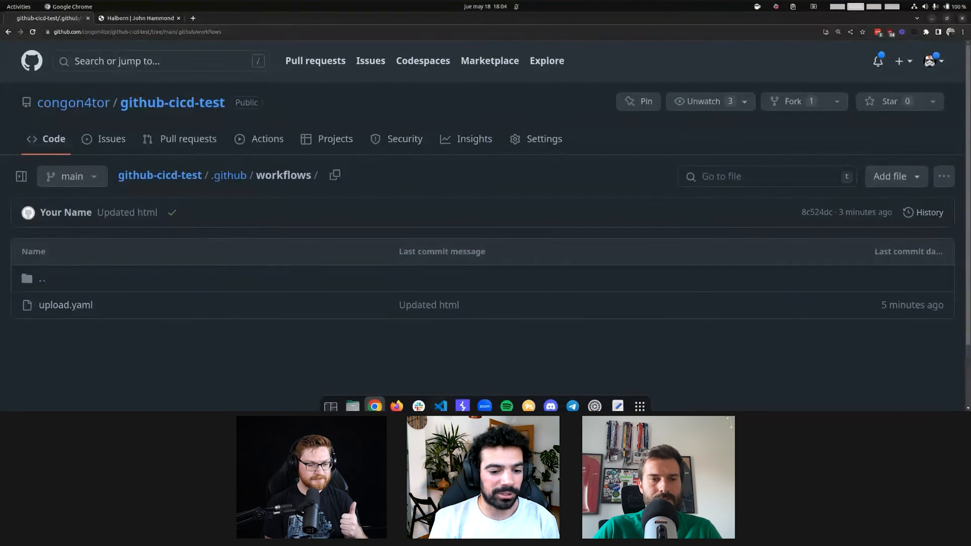
pyautogui.click(329, 406)
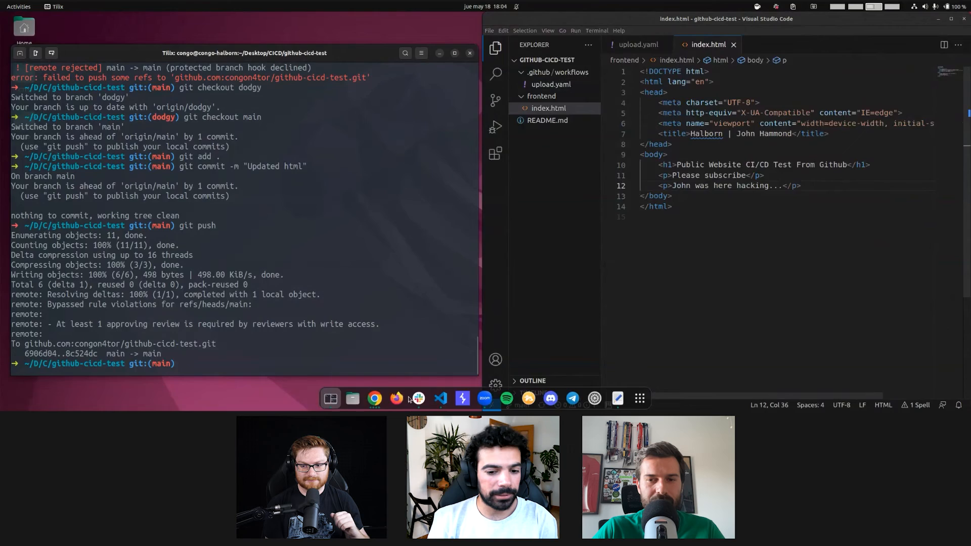
pyautogui.click(374, 398)
# - Edit the main protection rule to 'Do not allow bypassing the above settings' and save
pyautogui.click(531, 135)
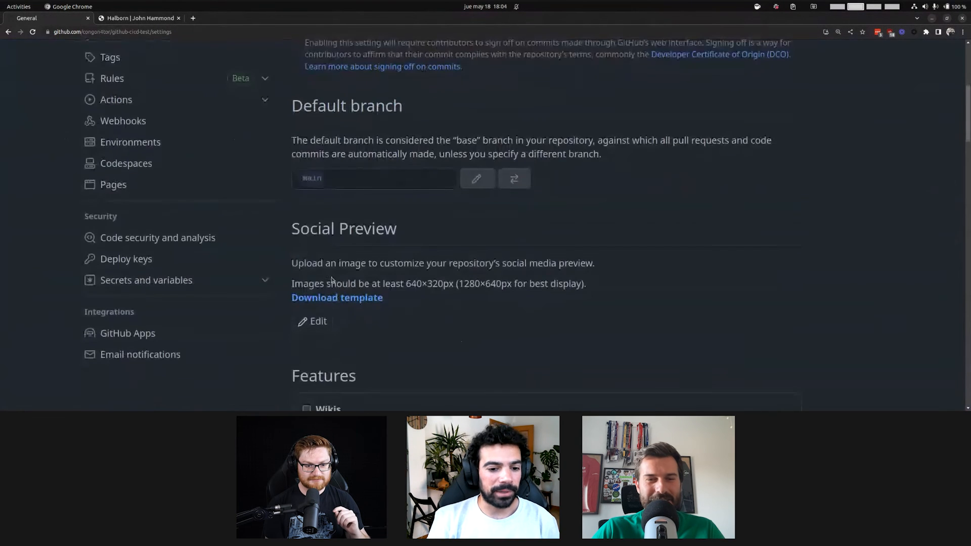
pyautogui.scroll(4, 137, 190)
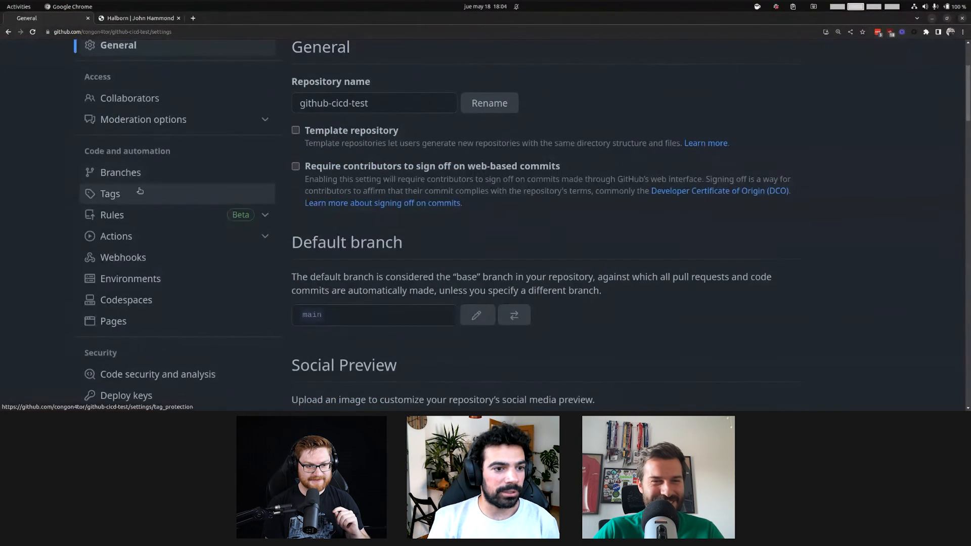
pyautogui.click(120, 172)
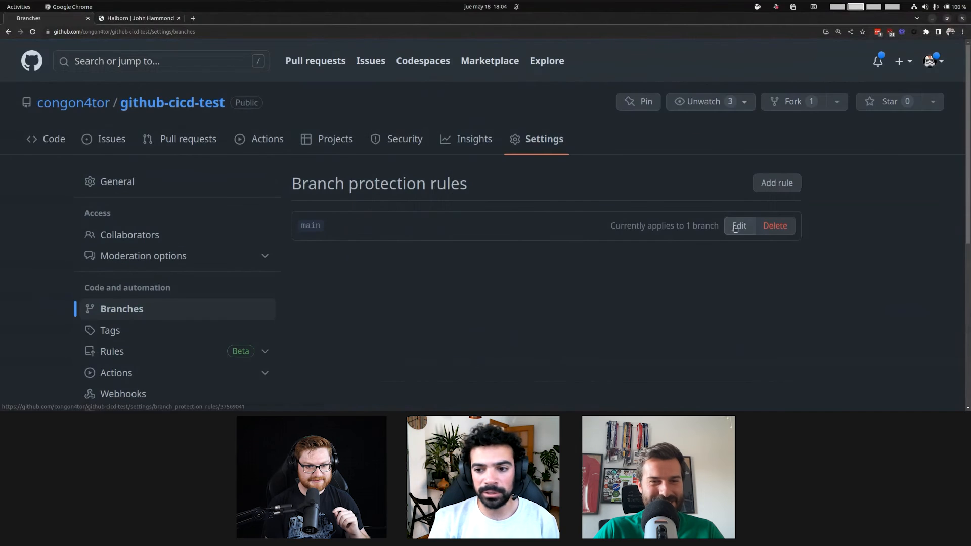
pyautogui.click(739, 225)
pyautogui.scroll(-10, 425, 258)
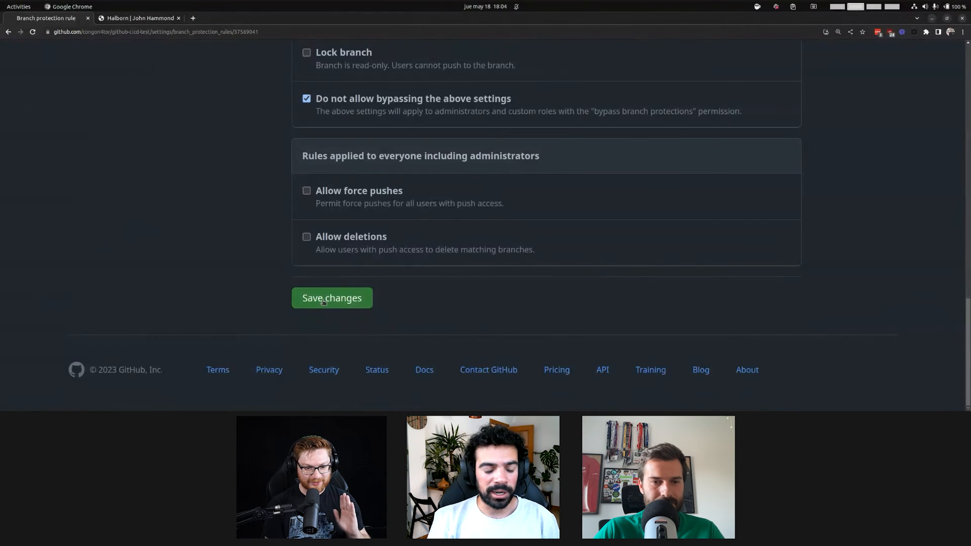
pyautogui.click(324, 301)
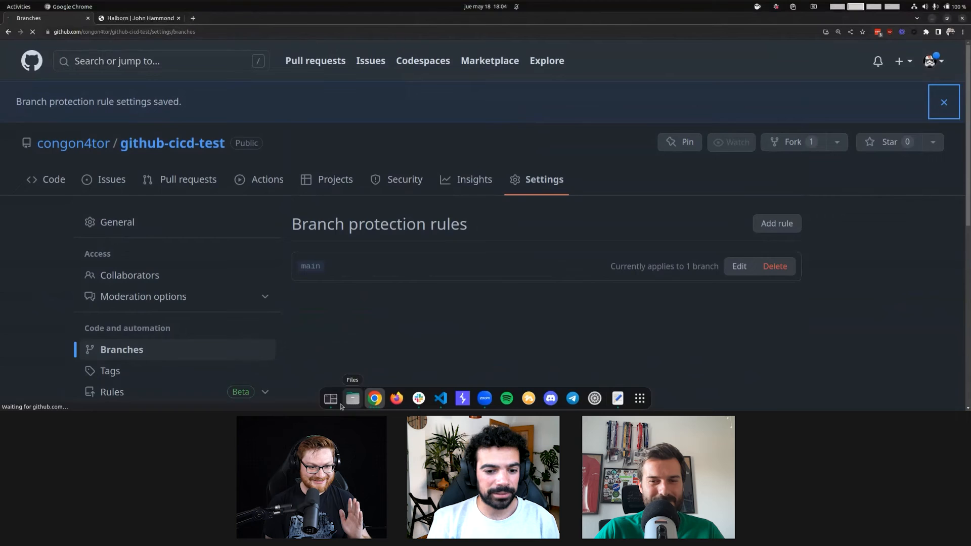
pyautogui.click(330, 399)
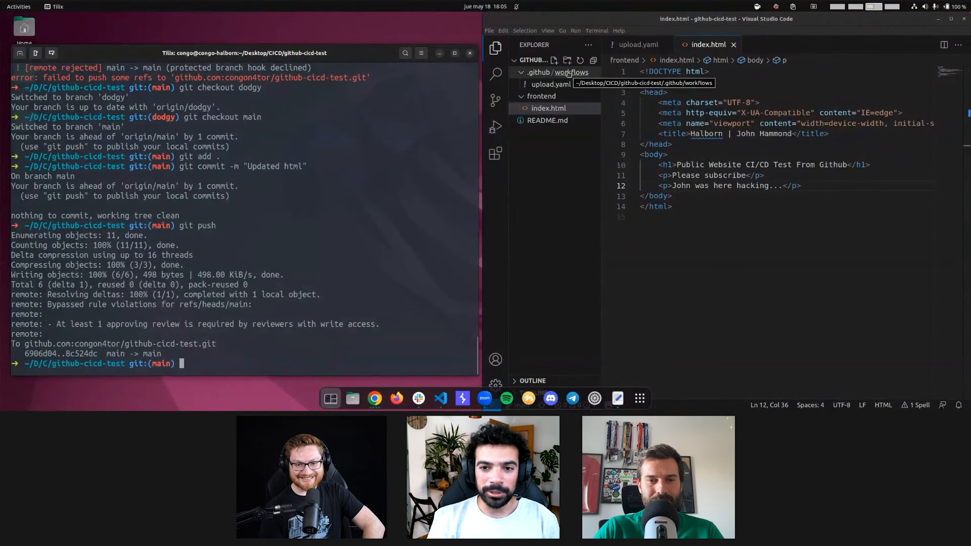
# - Create dodgy.yaml in the project and paste the approval workflow into it
pyautogui.click(541, 96)
pyautogui.click(554, 60)
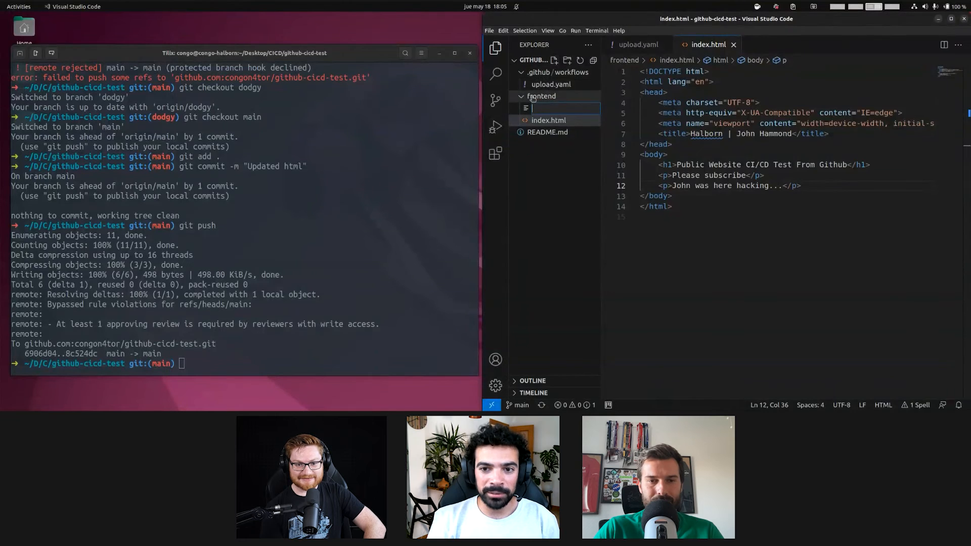
pyautogui.write('dodgy.yaml')
pyautogui.press('Return')
pyautogui.hotkey('ctrl', 'v')
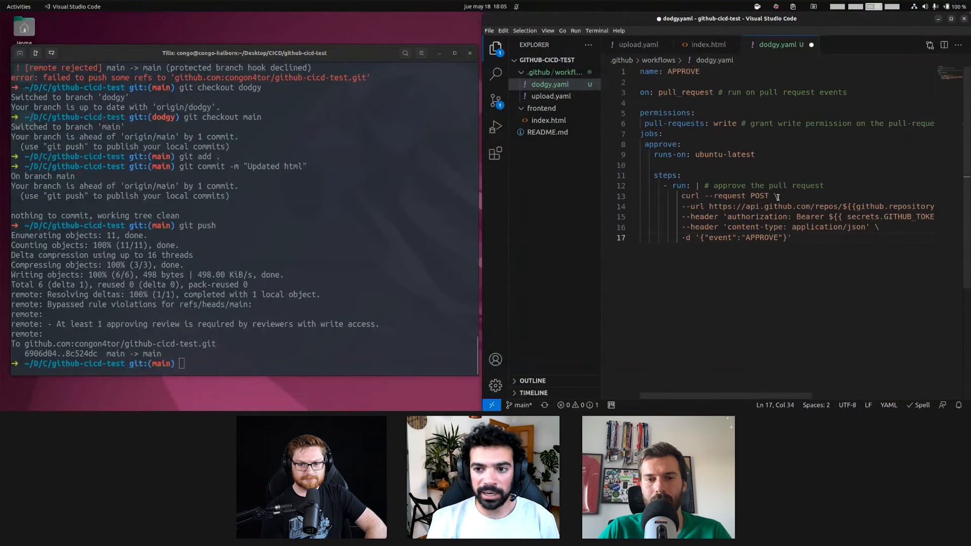
pyautogui.hotkey('ctrl', '+')
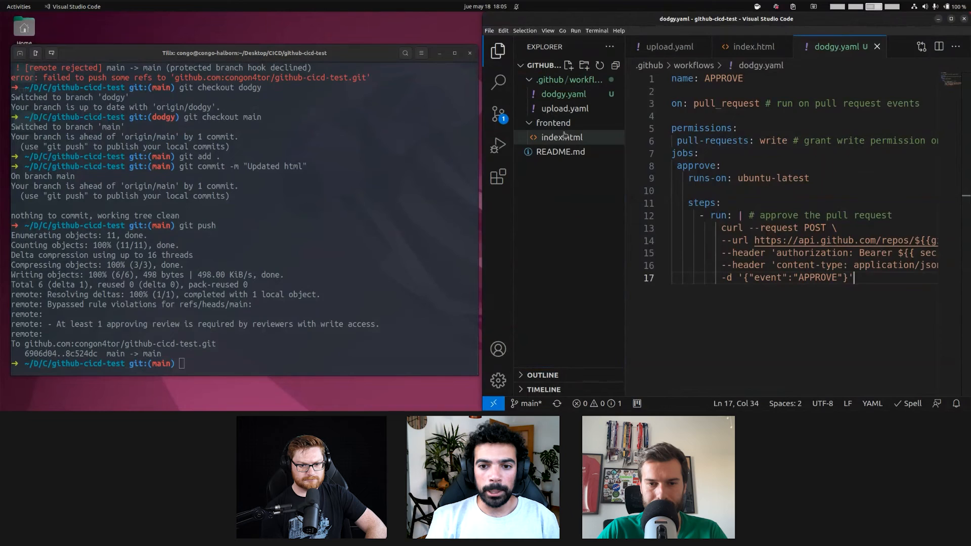
# - Add a new line after the last paragraph of frontend index.html
pyautogui.click(562, 138)
pyautogui.click(876, 216)
pyautogui.press('Return')
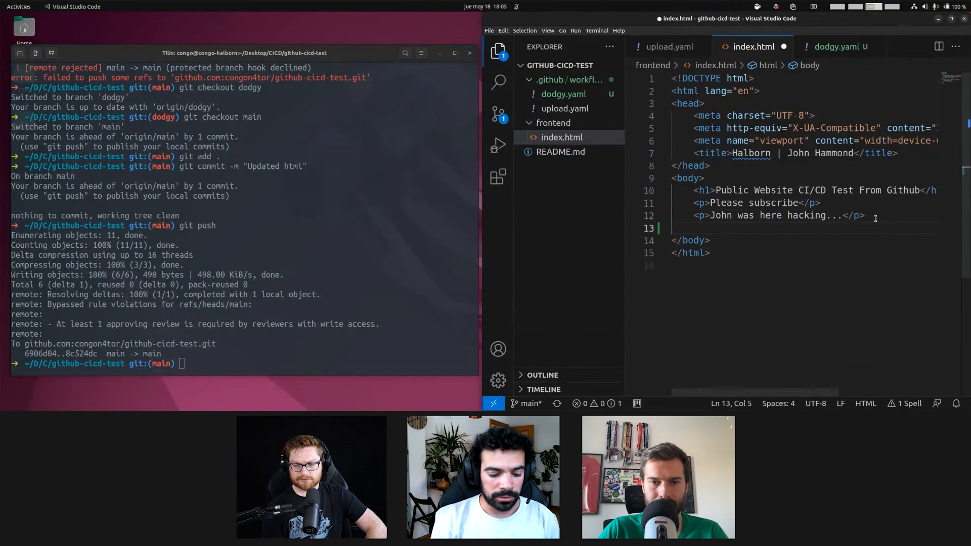
pyautogui.write('<p> bypass BP</p>')
pyautogui.write('it')
pyautogui.press('Tab')
pyautogui.write('git add .')
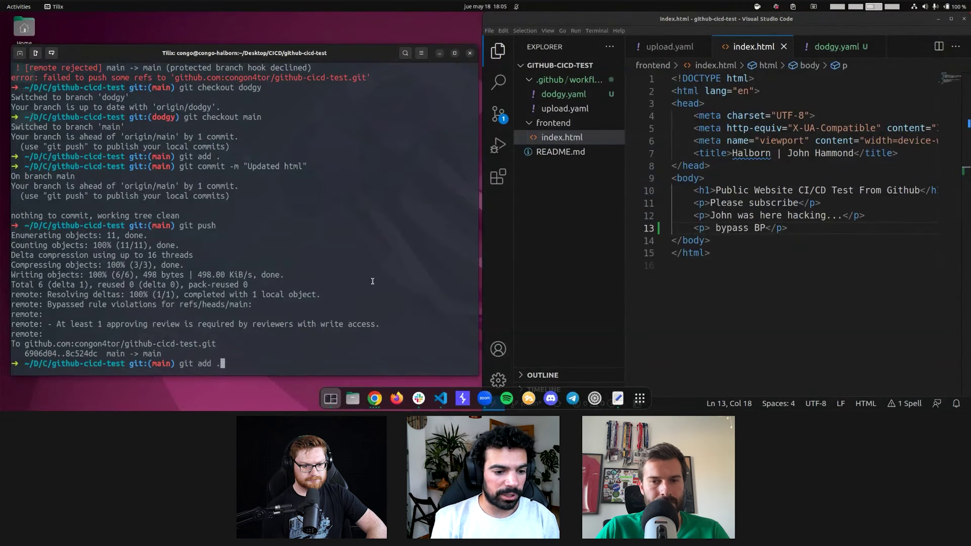
# - Stage both files and commit them on main with the message 'Dodgy'
pyautogui.press('Return')
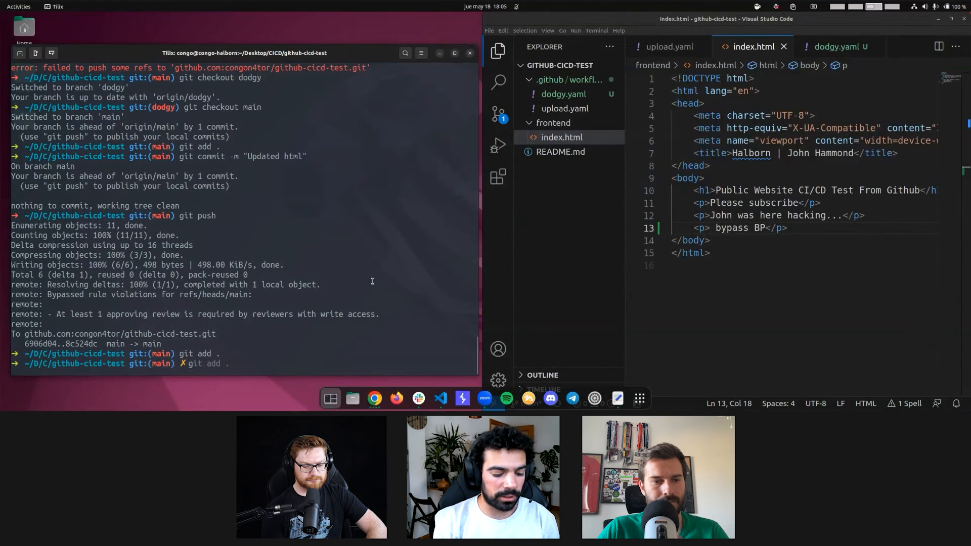
pyautogui.write('git commit -m "Updated h')
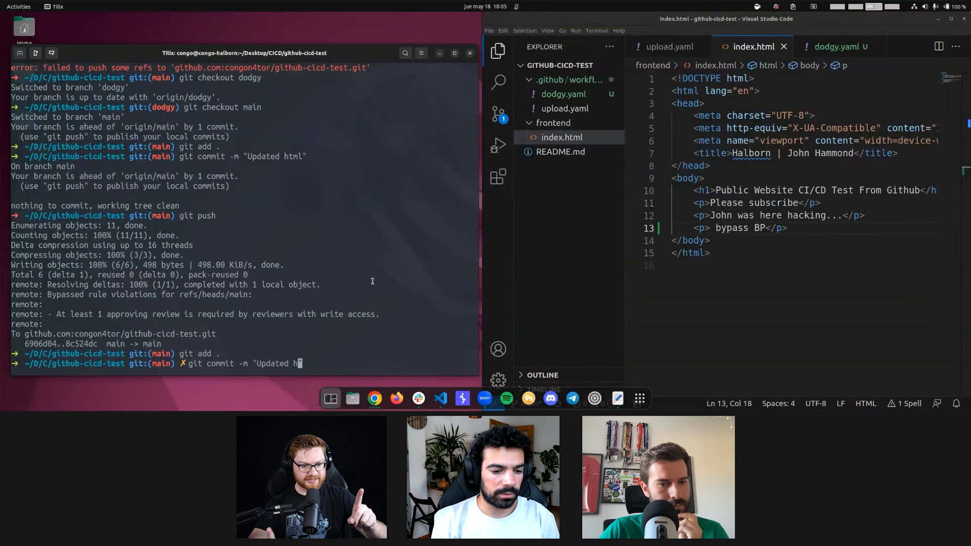
pyautogui.press('BackSpace')
pyautogui.press('BackSpace')
pyautogui.press('BackSpace')
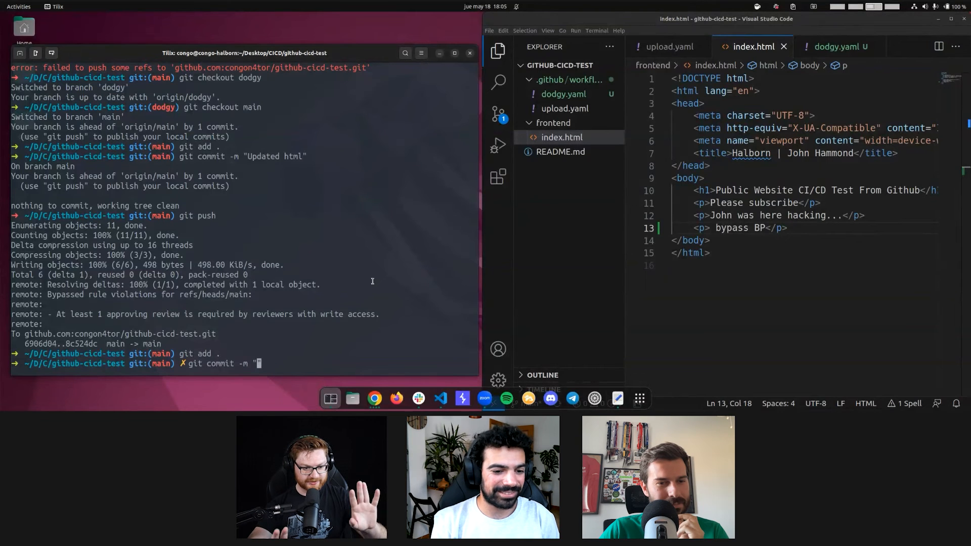
pyautogui.write('Dodgy"')
pyautogui.press('Return')
pyautogui.write('git pusg')
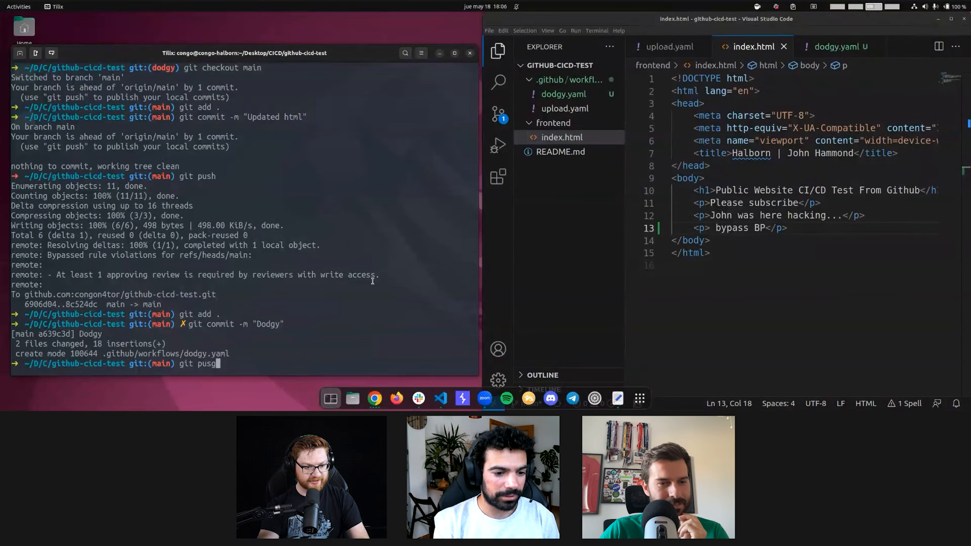
pyautogui.write('h')
# - After the push to main is rejected, create and switch to a new branch dodgy2
pyautogui.press('Return')
pyautogui.write('git s')
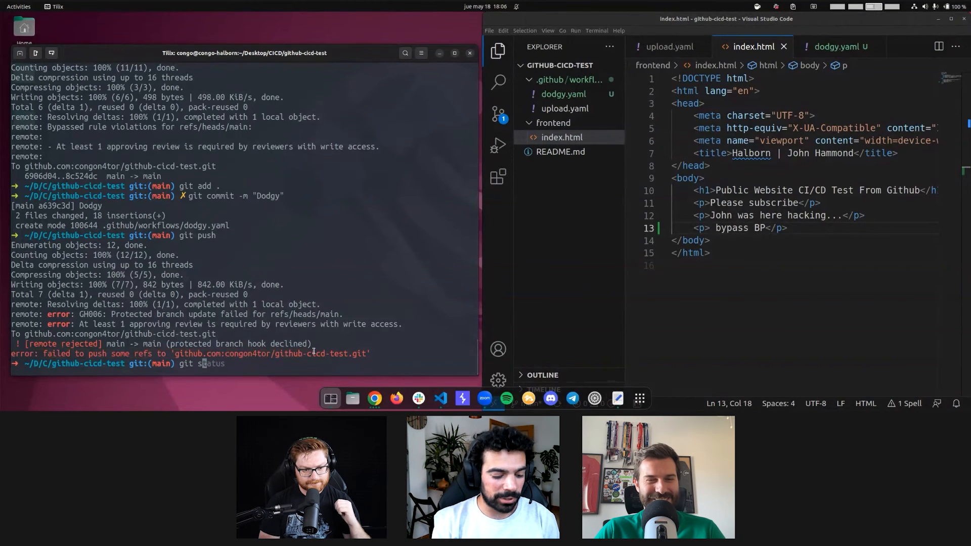
pyautogui.write('witch -c dodgy')
pyautogui.press('Return')
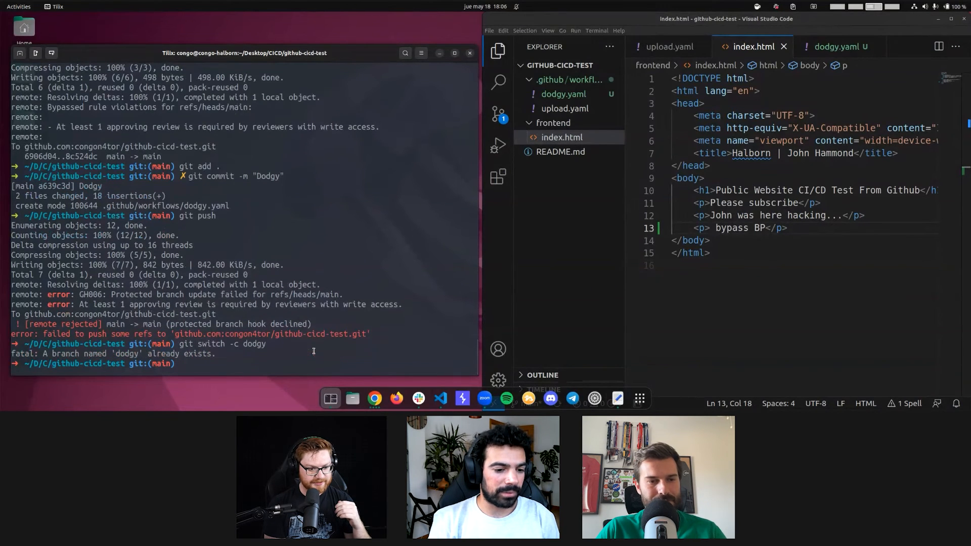
pyautogui.press('Up')
pyautogui.press('BackSpace')
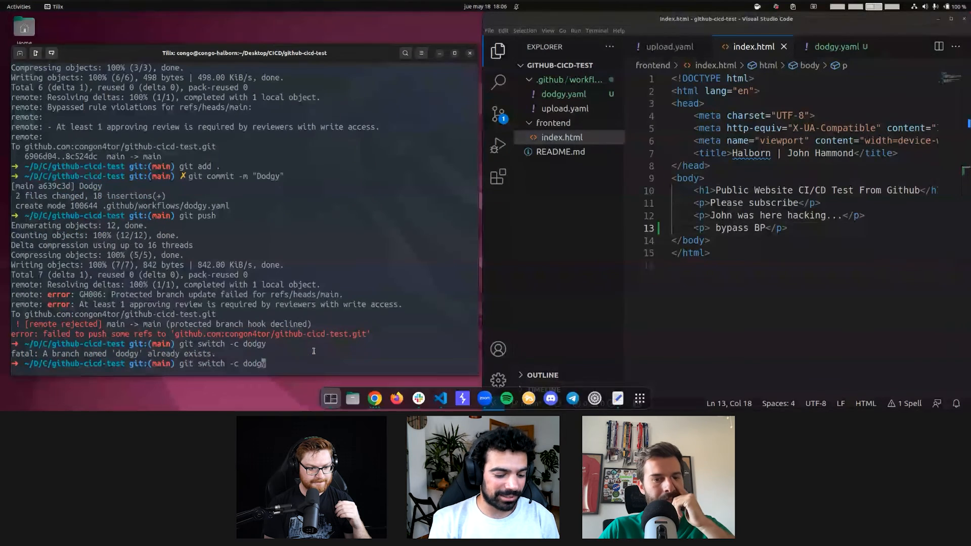
pyautogui.write('y2')
pyautogui.press('Return')
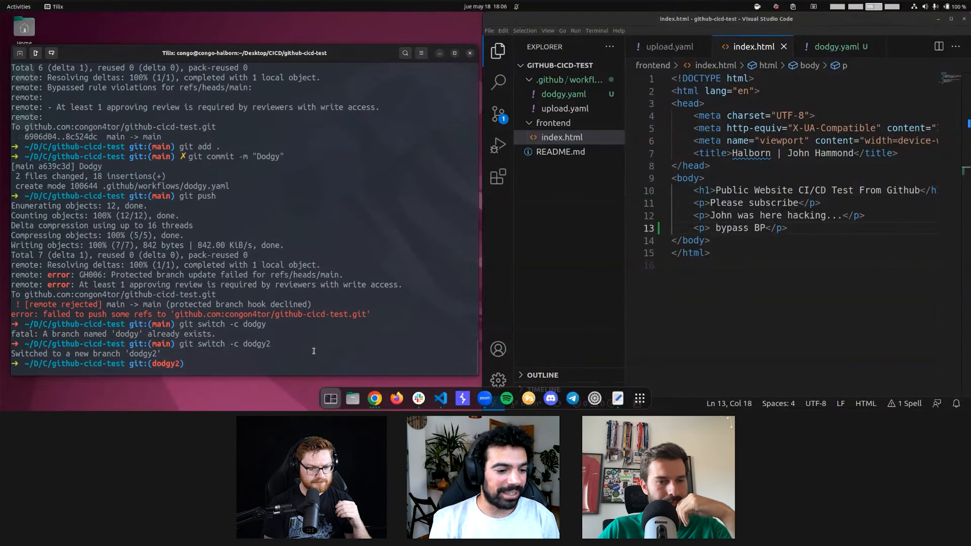
pyautogui.write('git ')
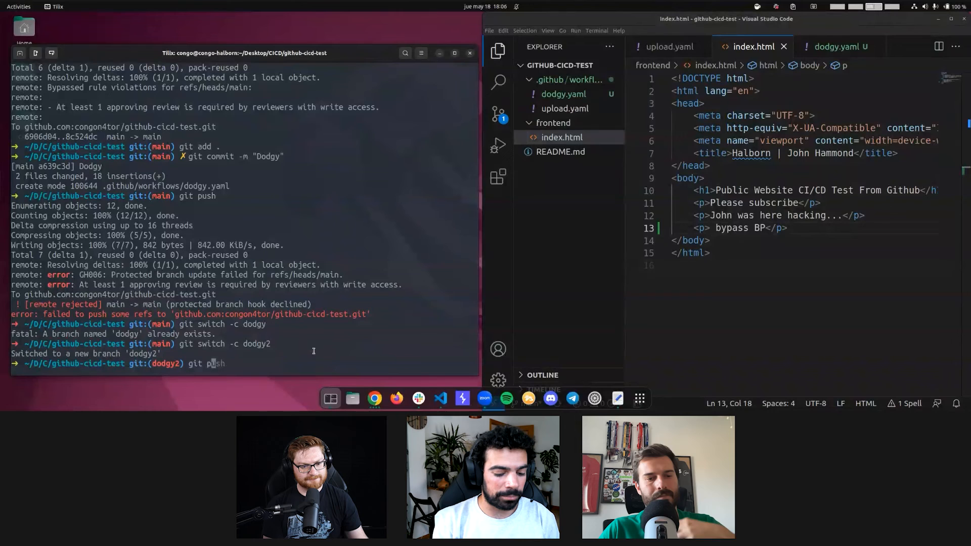
pyautogui.write('push --set-upstream origin dodgy')
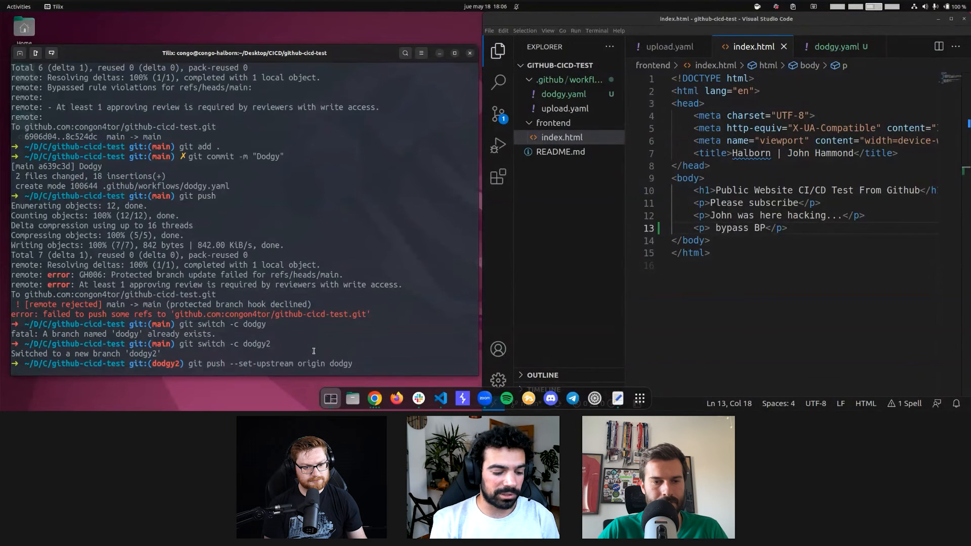
pyautogui.write('2')
# - Publish dodgy2 with git push --set-upstream origin dodgy2
pyautogui.press('Return')
pyautogui.hotkey('alt', 'Tab')
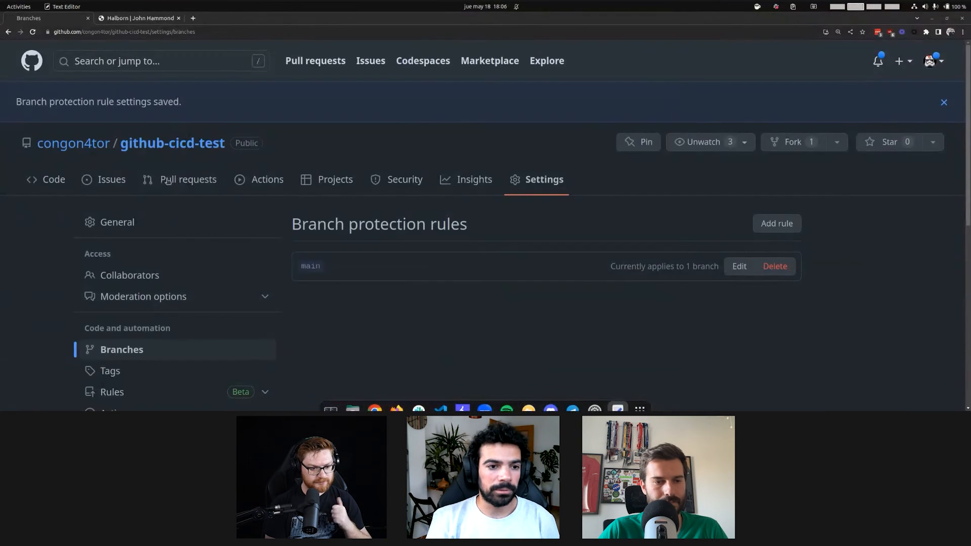
# - Start Compare & pull request for dodgy2 and create pull request 'Dodgy' into main
pyautogui.click(47, 179)
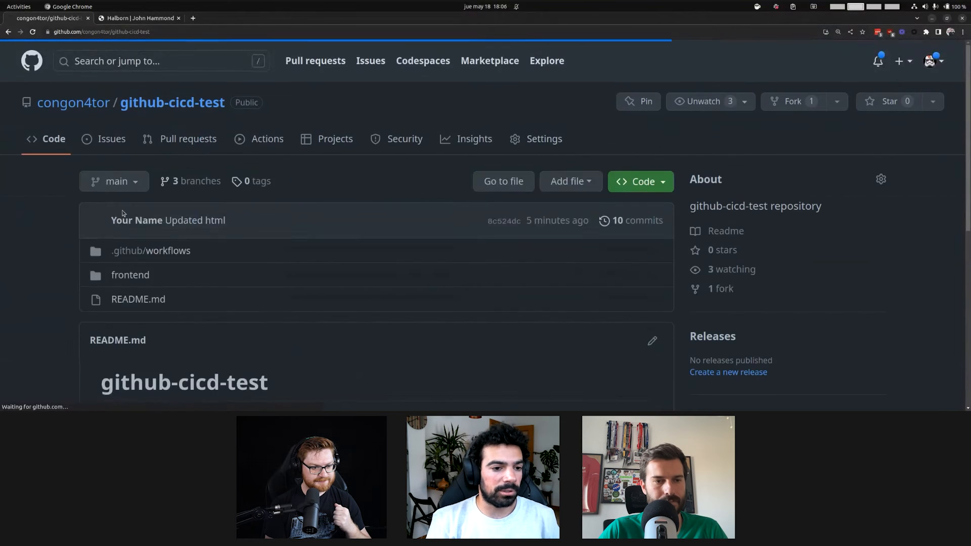
pyautogui.click(603, 191)
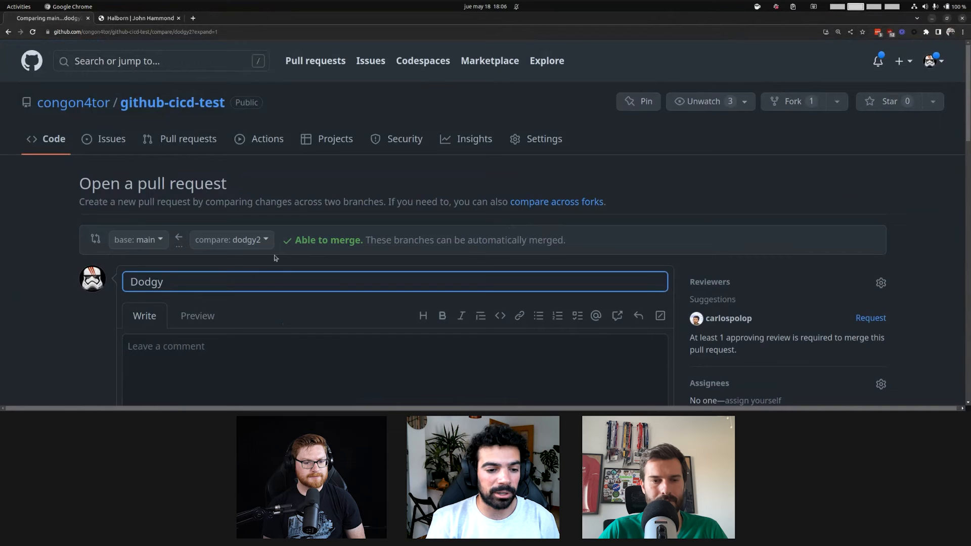
pyautogui.scroll(-1, 105, 243)
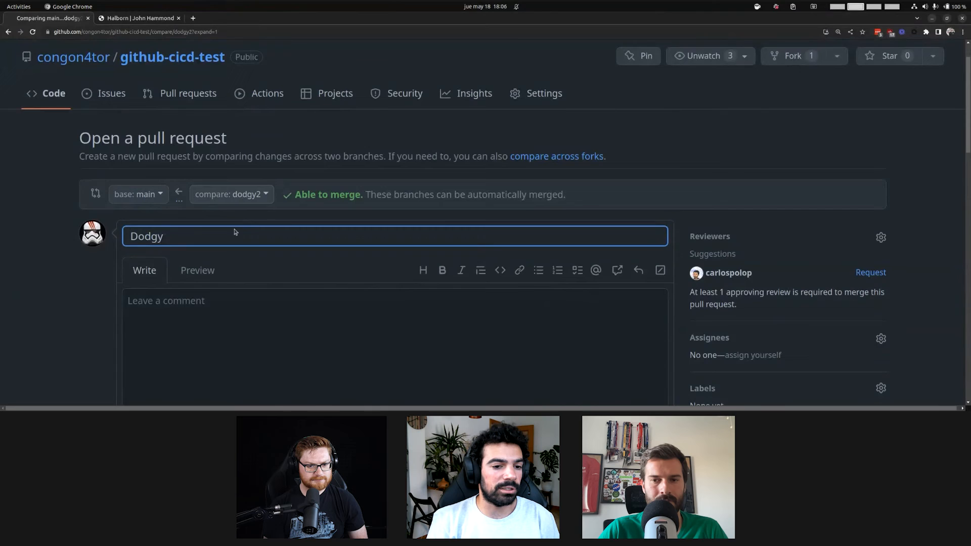
pyautogui.scroll(-5, 380, 220)
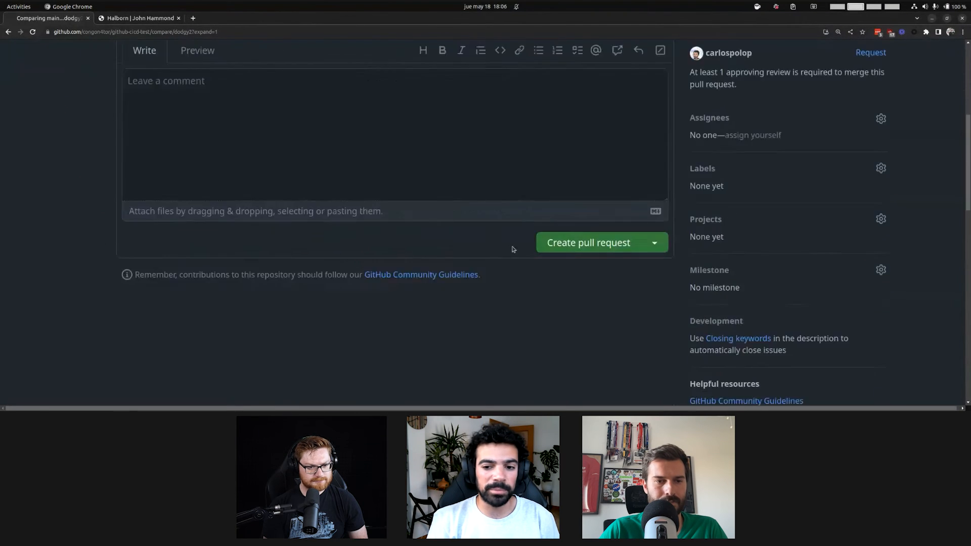
pyautogui.click(570, 55)
pyautogui.scroll(3, 425, 137)
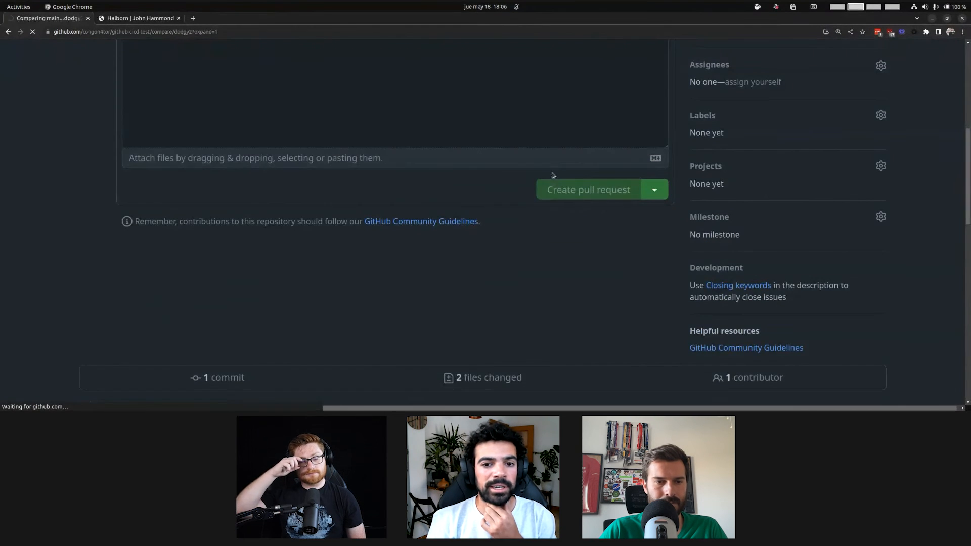
pyautogui.scroll(-2, 266, 270)
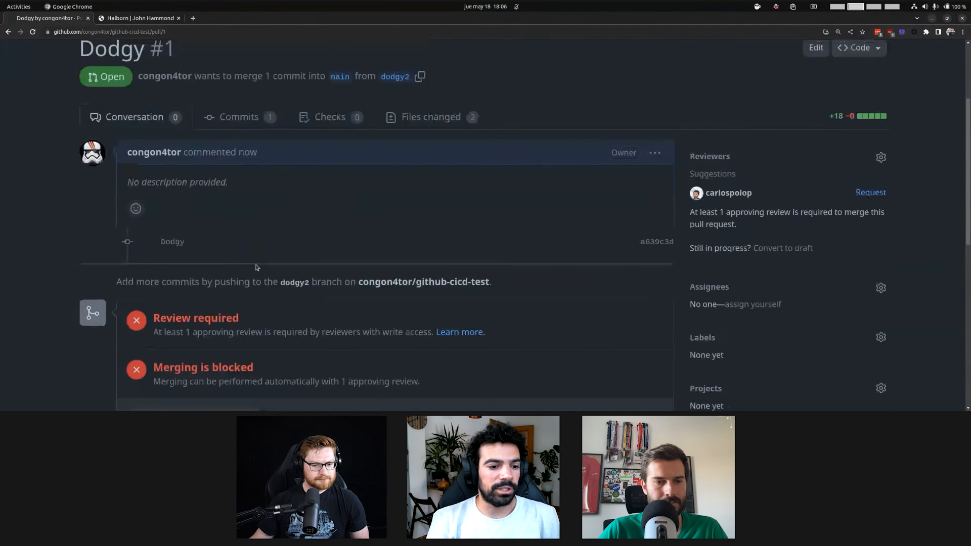
pyautogui.scroll(-1, 258, 308)
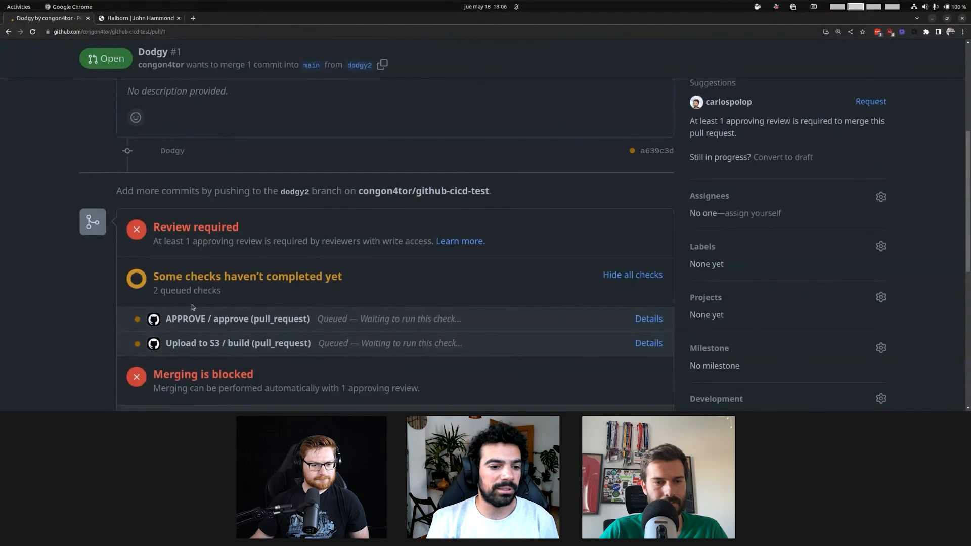
pyautogui.scroll(-2, 192, 307)
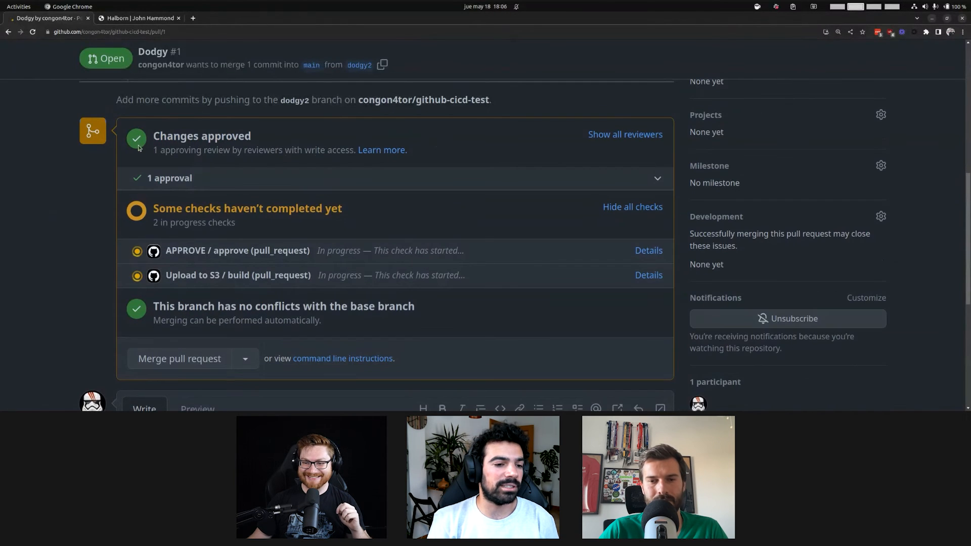
# - With changes approved by github-actions, merge pull request Dodgy #1 and confirm
pyautogui.moveTo(151, 136); pyautogui.dragTo(255, 137)
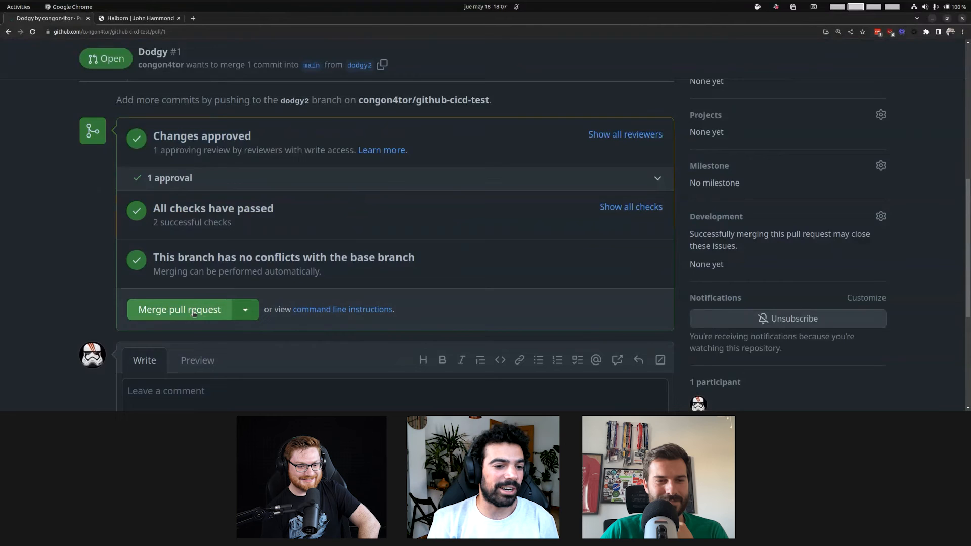
pyautogui.click(194, 311)
pyautogui.click(168, 257)
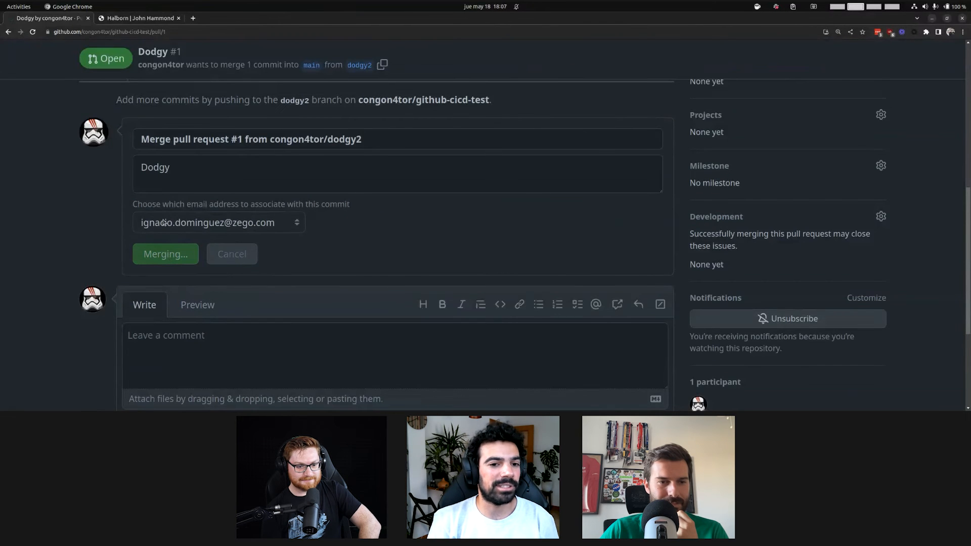
pyautogui.scroll(5, 284, 192)
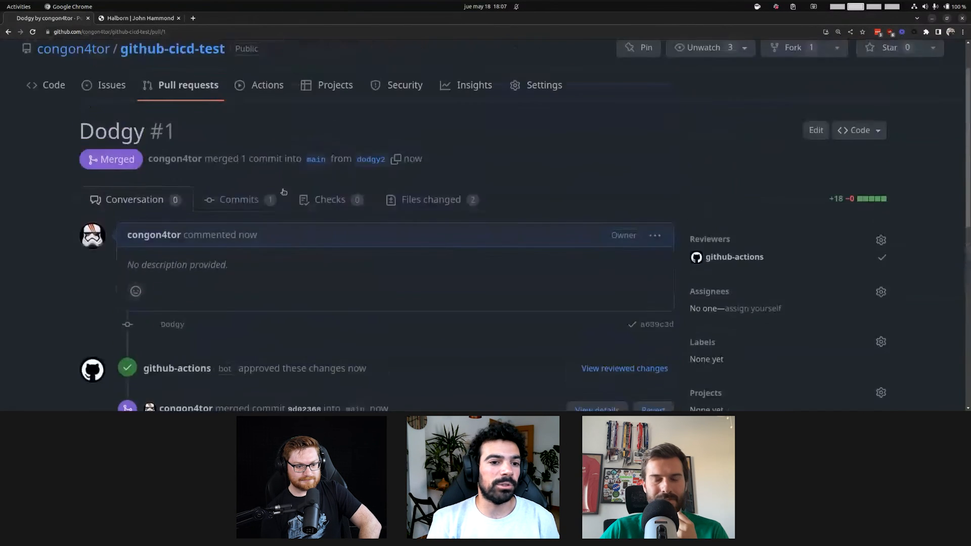
pyautogui.scroll(2, 283, 191)
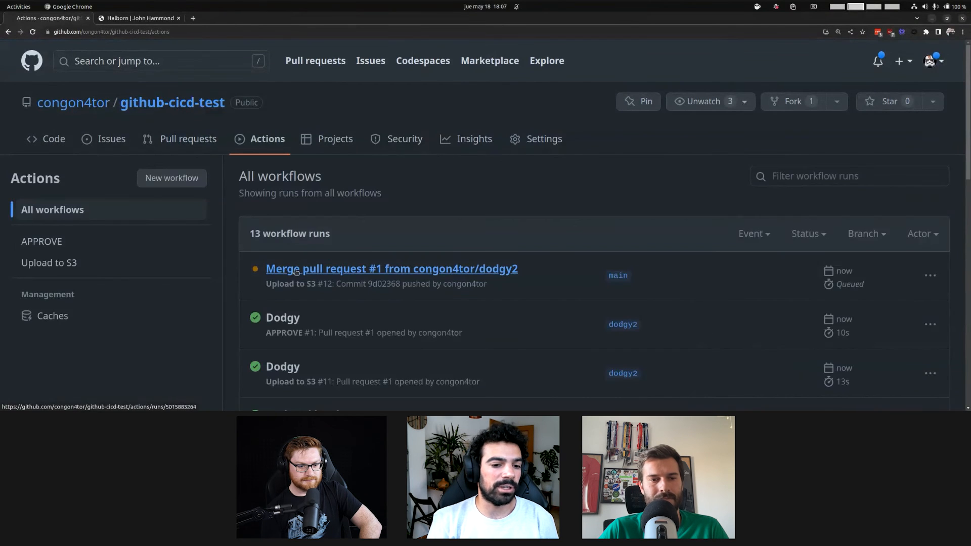
# - View the build job of the 'Merge pull request #1 from dodgy2' run, then reload the S3 website
pyautogui.click(300, 272)
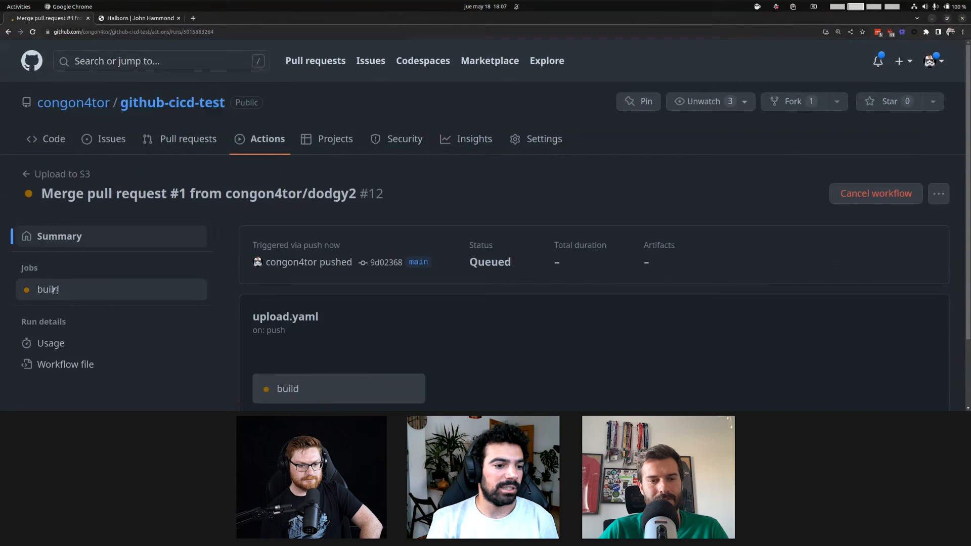
pyautogui.click(311, 388)
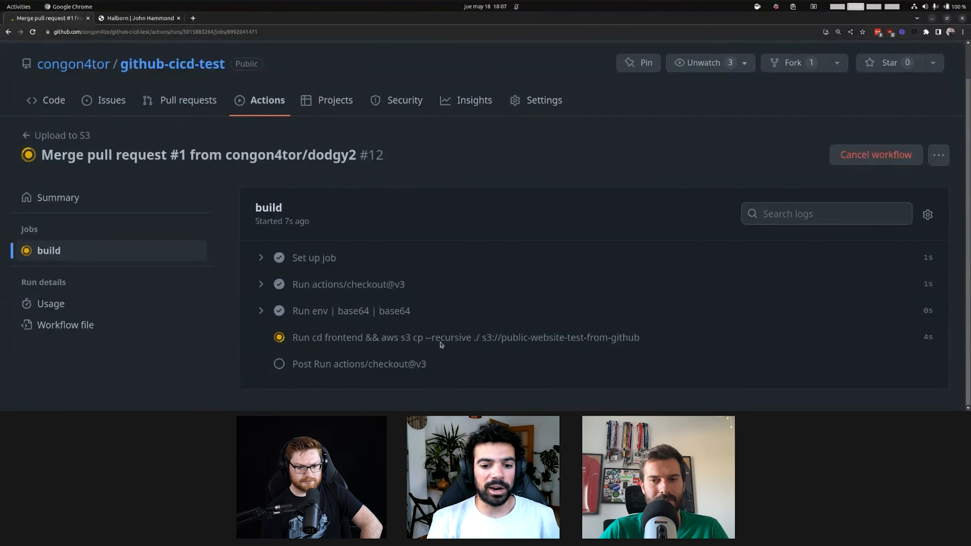
pyautogui.click(141, 17)
pyautogui.click(284, 33)
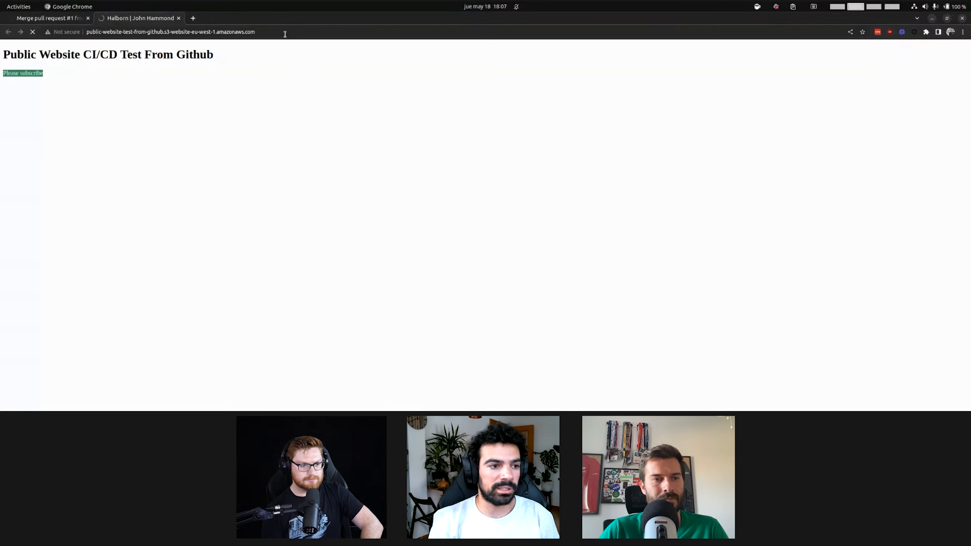
# - Reload the public S3 website and highlight the newly merged 'bypass BP' line
pyautogui.press('Return')
pyautogui.moveTo(29, 99); pyautogui.dragTo(4, 99)
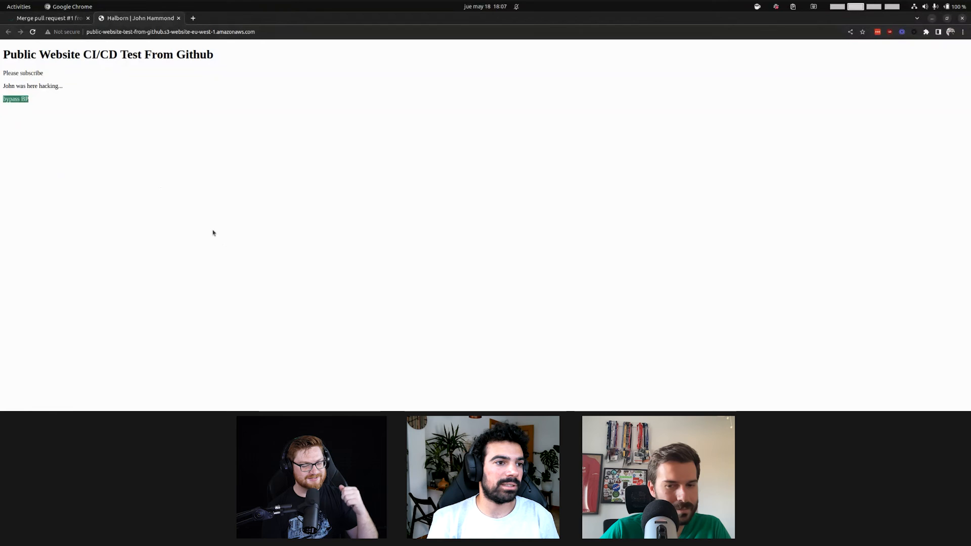